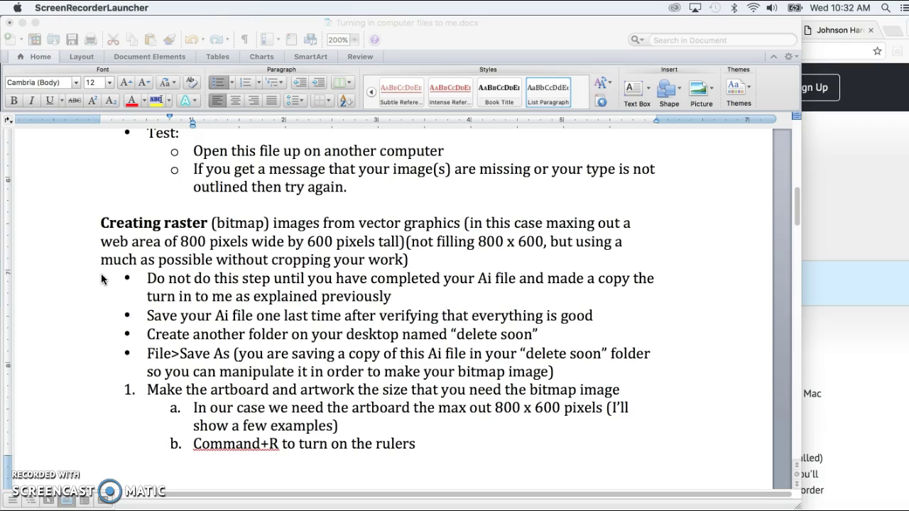
Step: Read down through the Creating raster steps in the Word instructions document
left_click(225, 279)
left_click(155, 232)
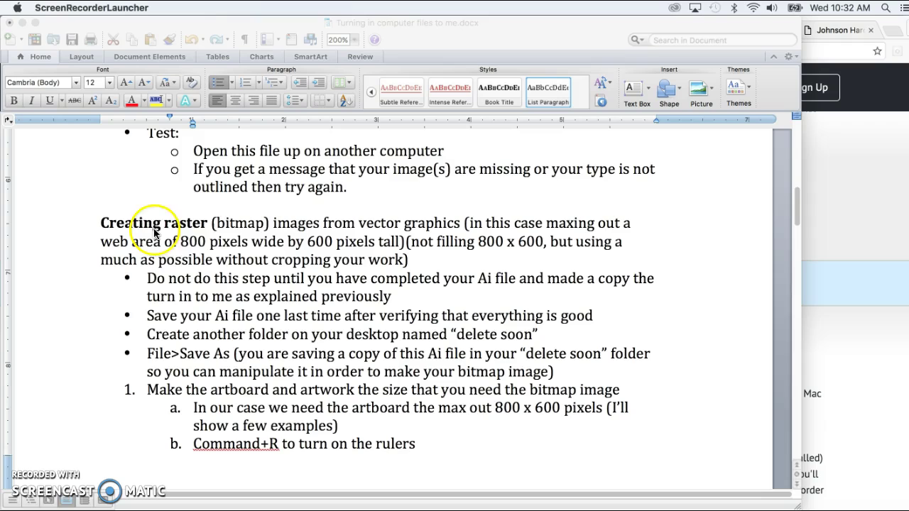
left_click(120, 228)
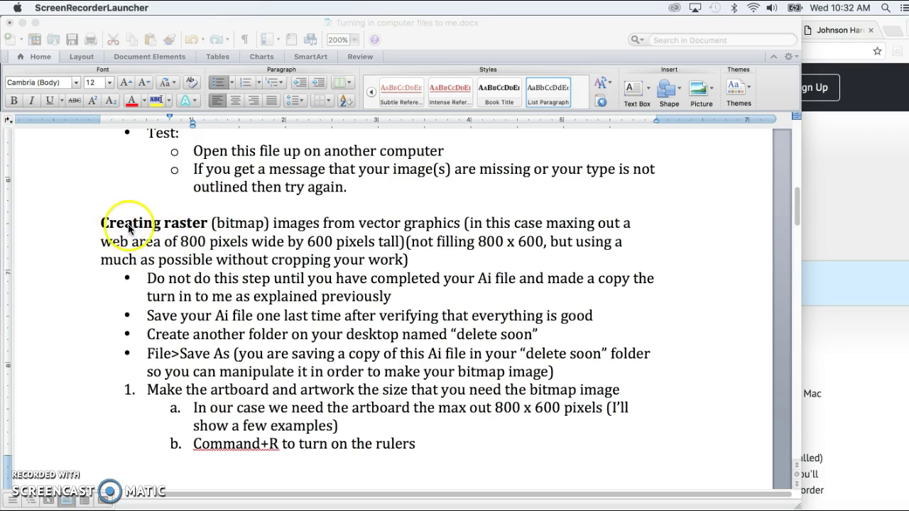
left_click(138, 229)
scroll(337, 313, "down", 5)
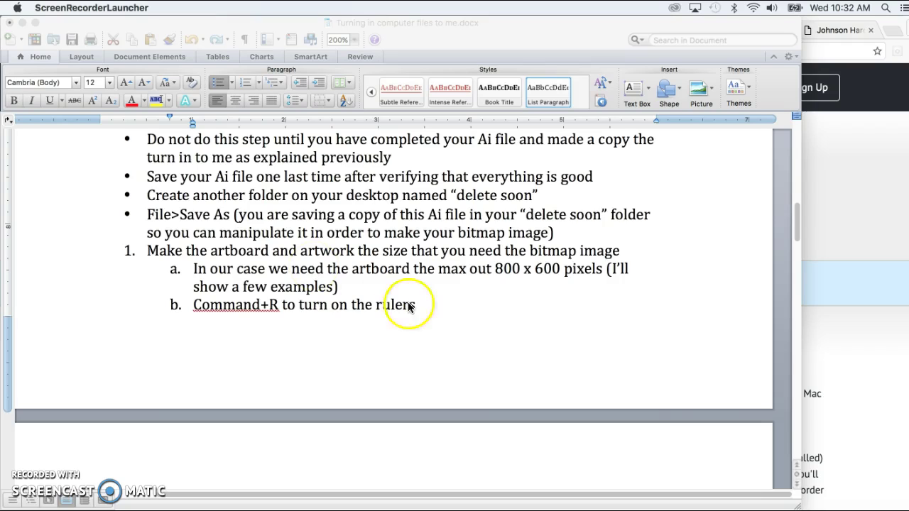
scroll(430, 320, "down", 10)
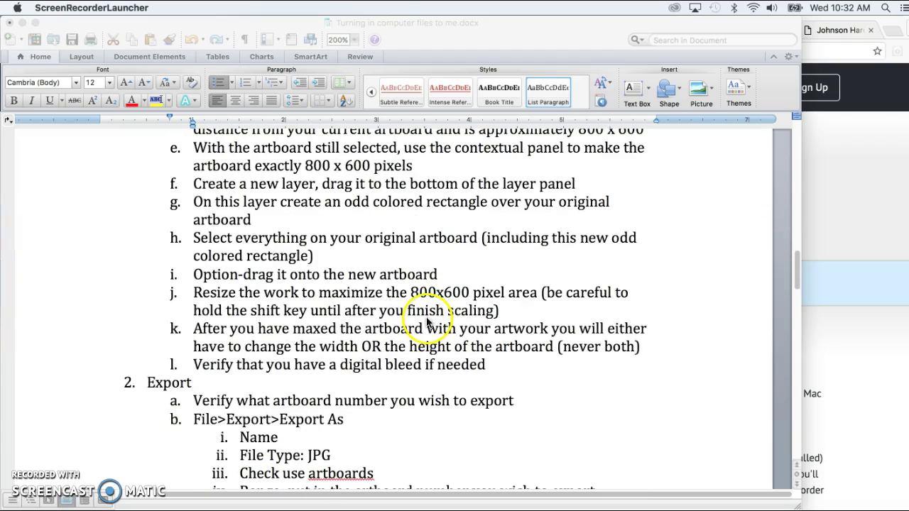
scroll(290, 405, "down", 4)
scroll(290, 405, "down", 7)
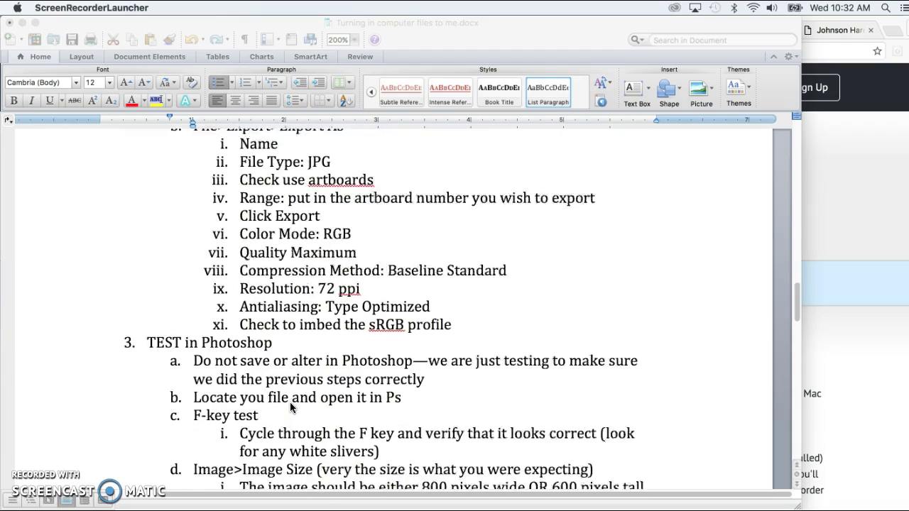
scroll(290, 405, "down", 4)
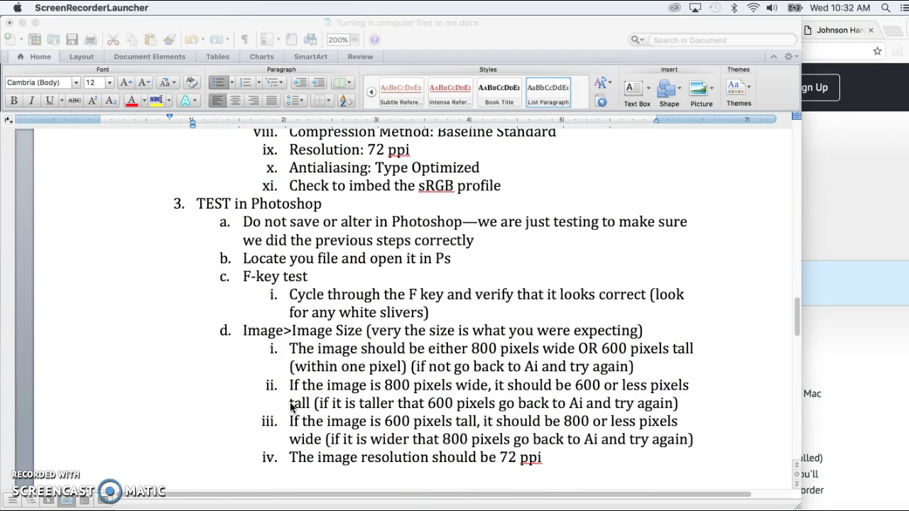
Step: Recheck the earlier instructions, then bring the Chrome window with Screencast-O-Matic forward
scroll(396, 360, "up", 15)
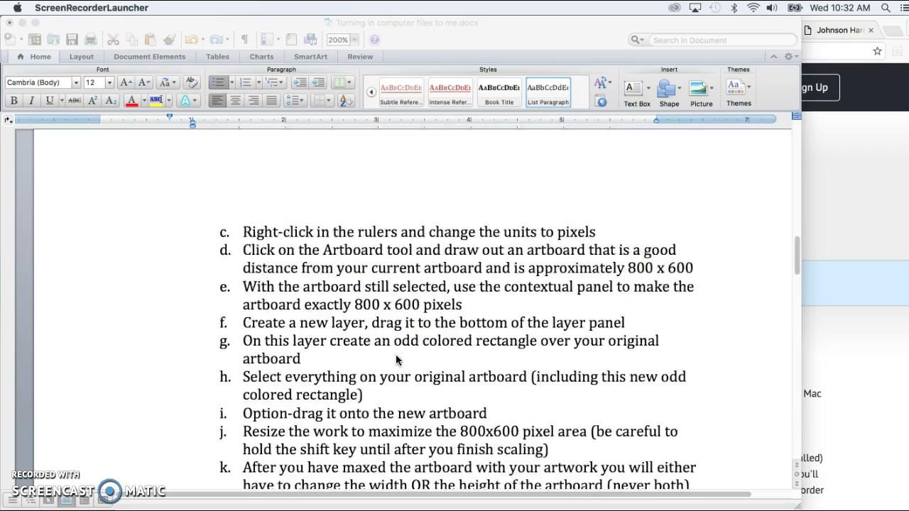
scroll(396, 360, "up", 10)
scroll(396, 360, "down", 1)
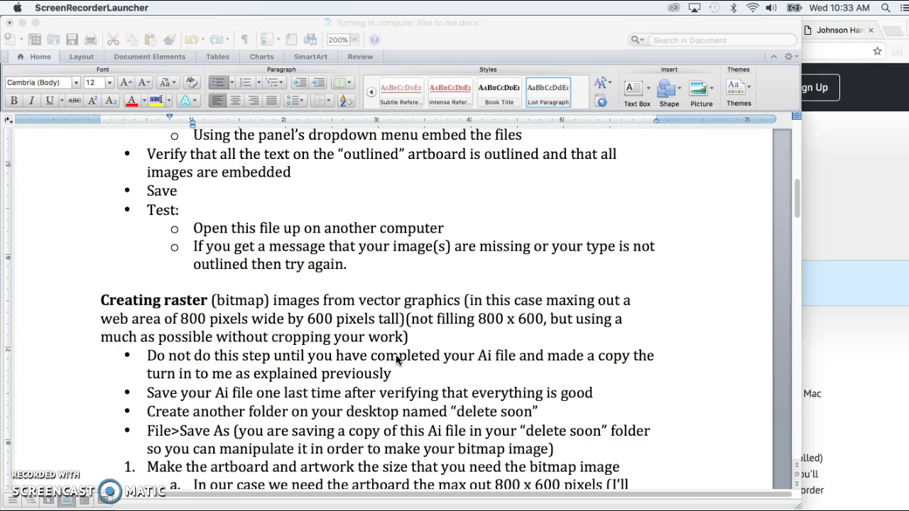
left_click(456, 344)
Step: Open the Saddleback College spring plant sale poster full-size from the Plant Sale Posters post
left_click(864, 172)
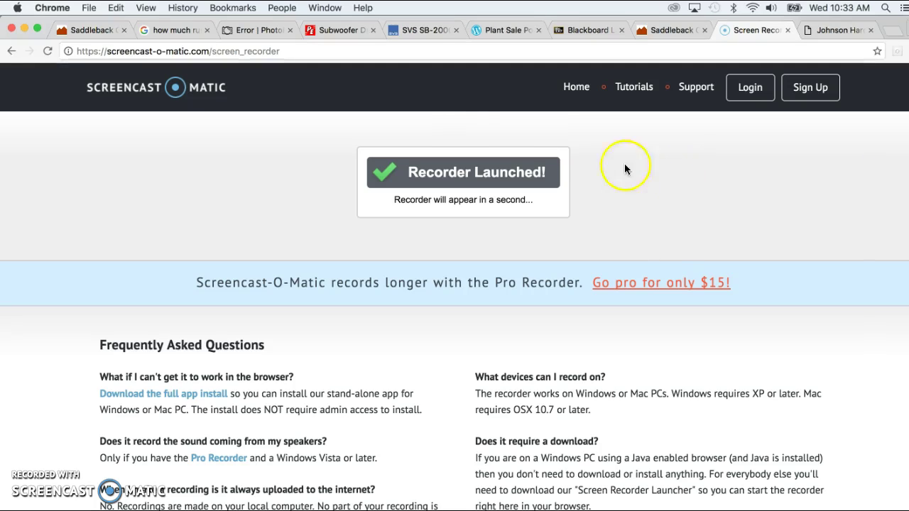
left_click(511, 30)
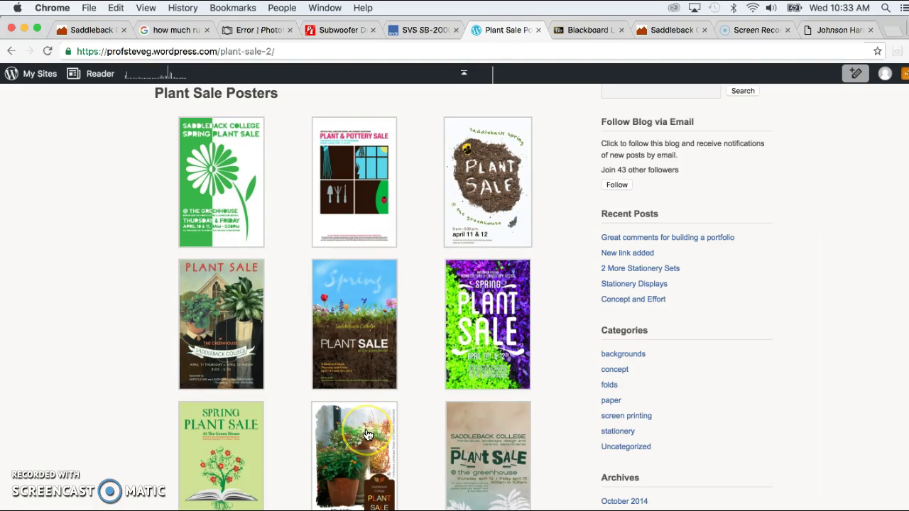
scroll(367, 435, "down", 2)
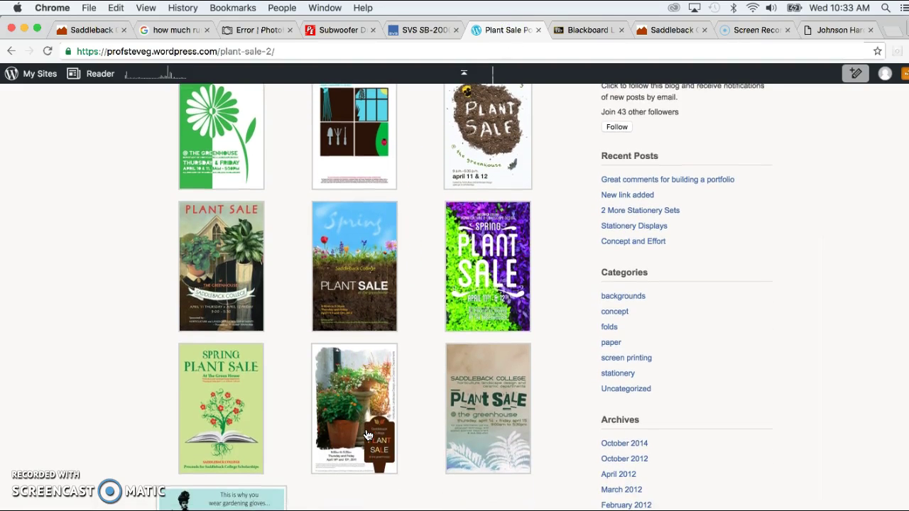
left_click(347, 380)
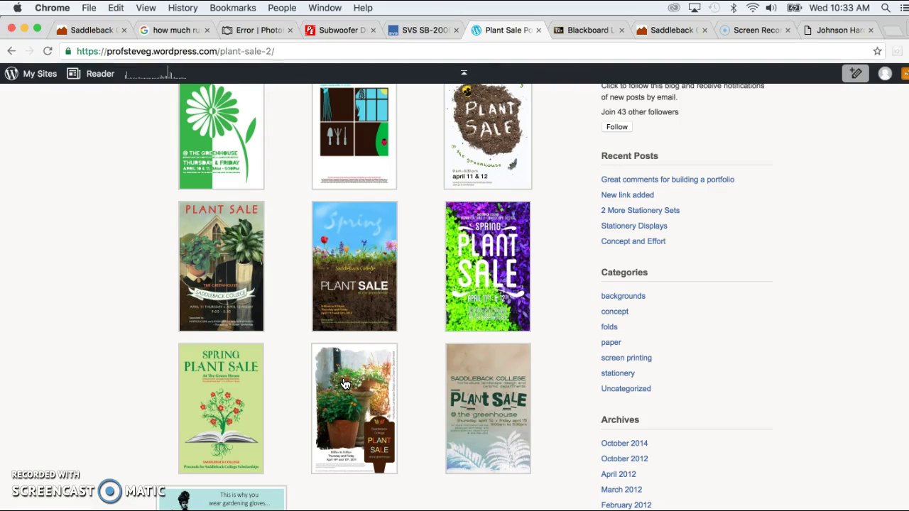
left_click(348, 301)
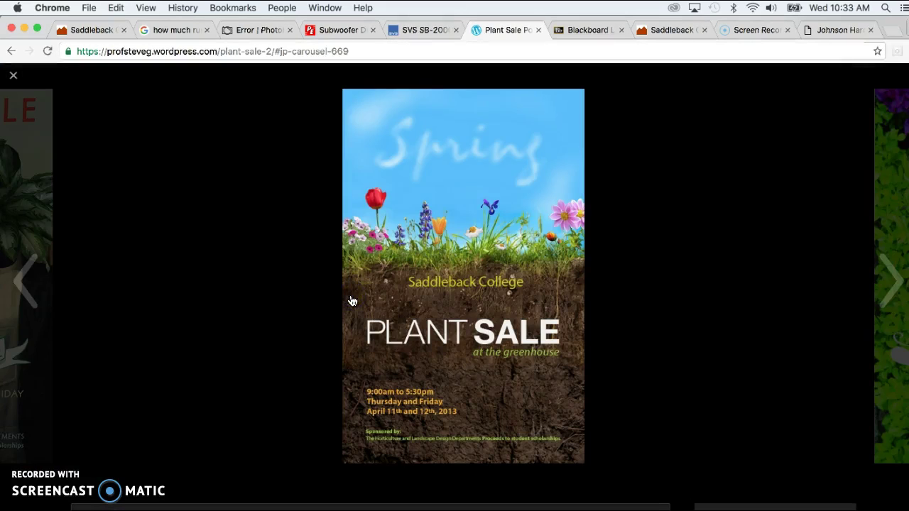
left_click(334, 142)
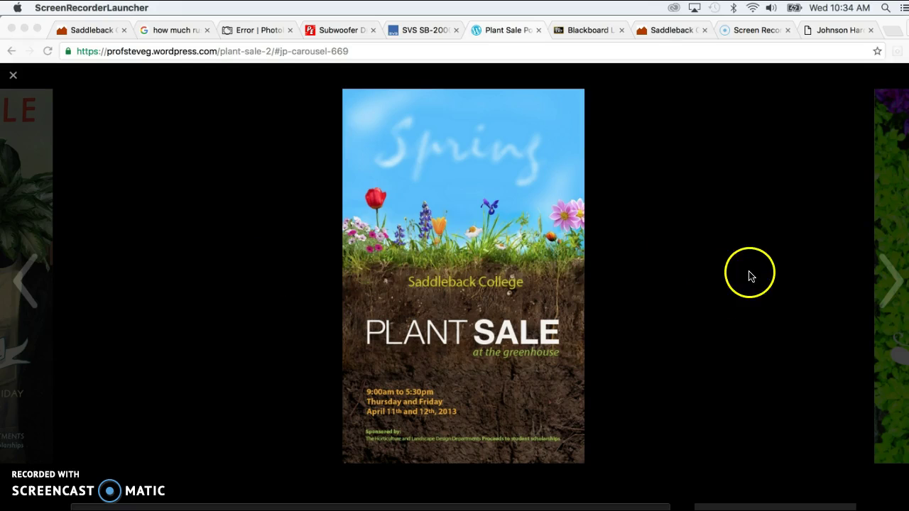
Step: Advance through the carousel posters to the gardening-gloves Spring Plant Sale ad
left_click(892, 282)
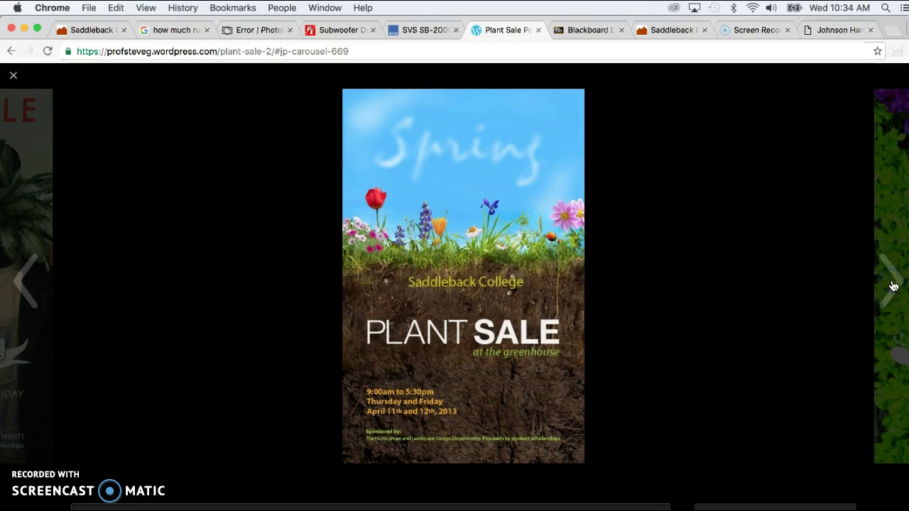
left_click(895, 287)
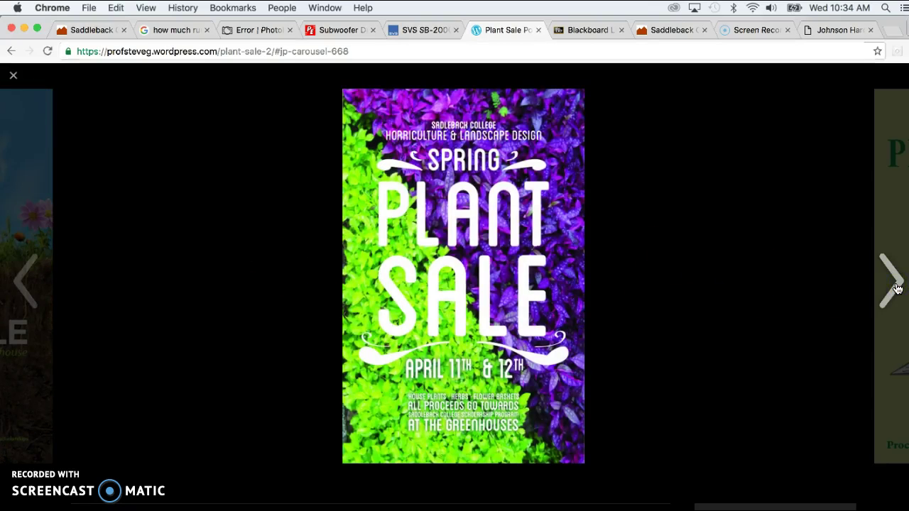
left_click(896, 288)
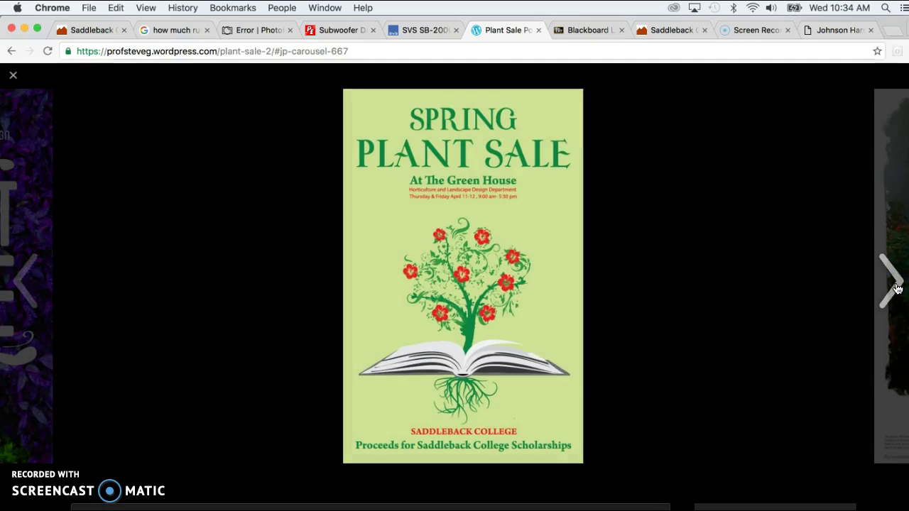
left_click(897, 287)
left_click(897, 288)
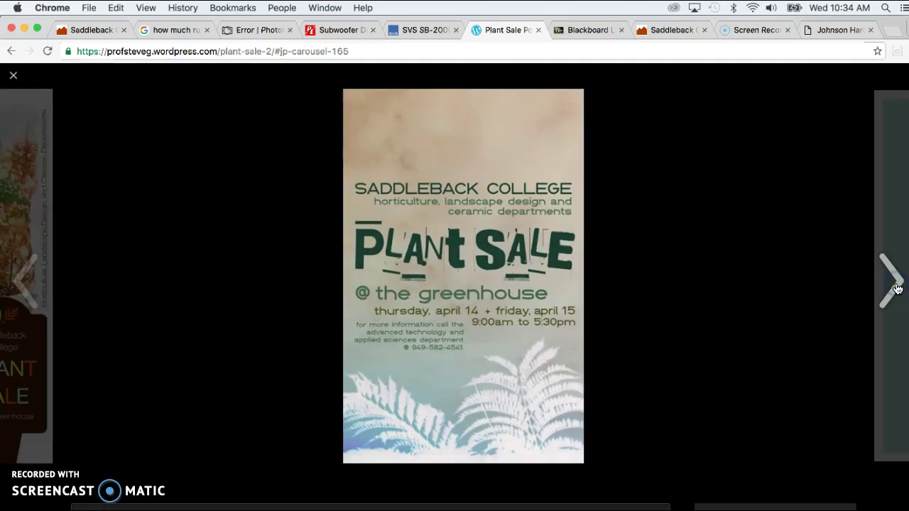
left_click(897, 288)
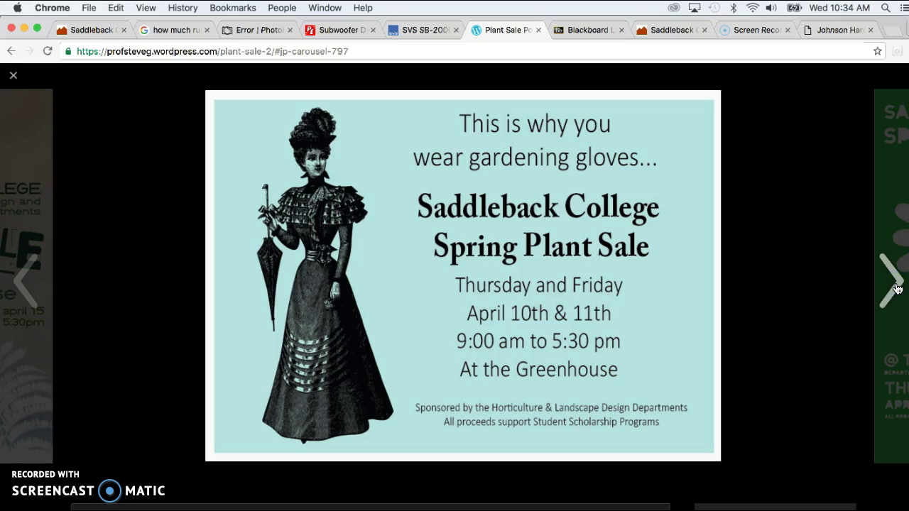
Step: Compare it with the previous poster, settle on the gloves ad, and return to Word
left_click(21, 283)
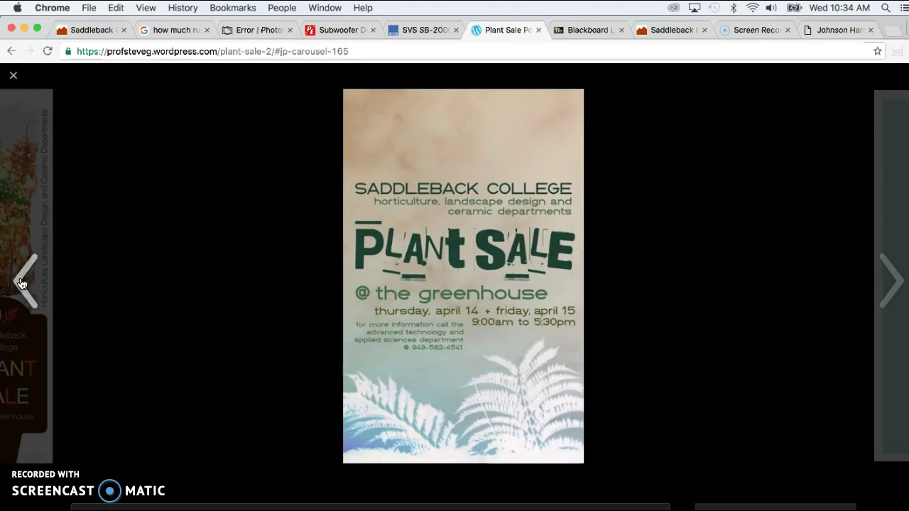
left_click(902, 279)
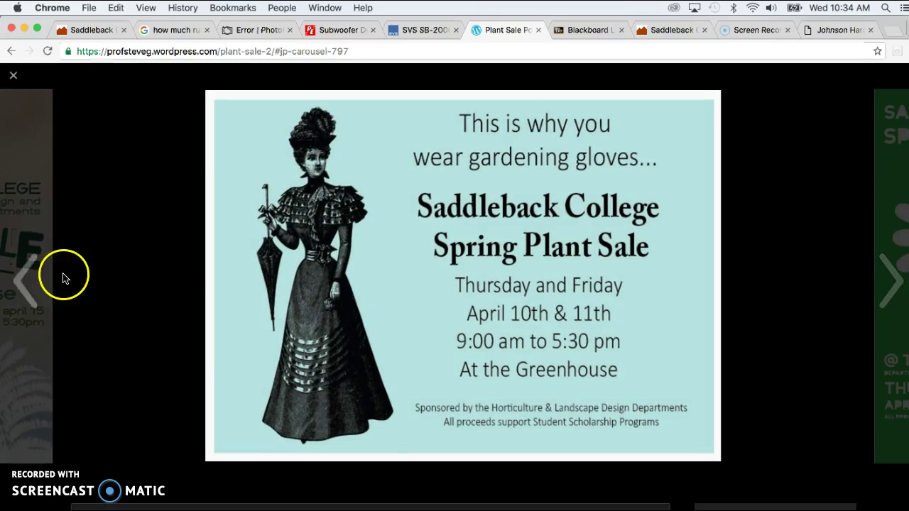
left_click(20, 281)
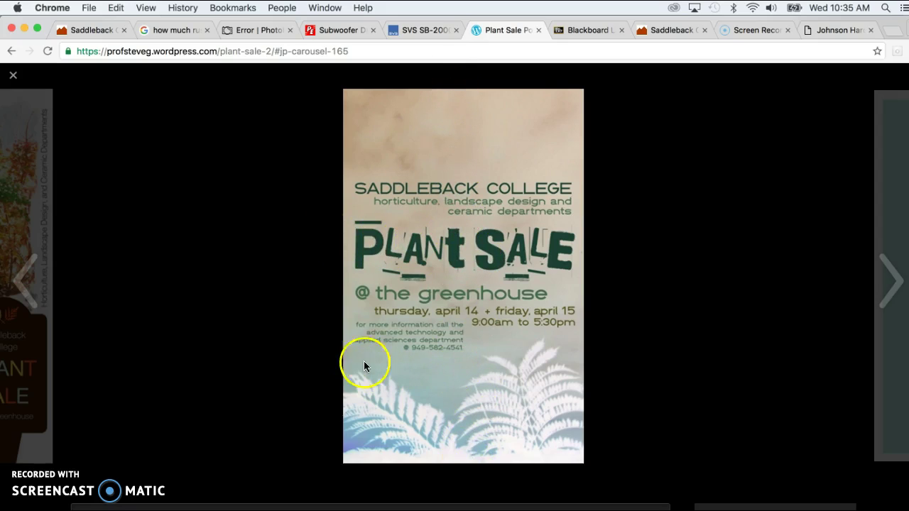
left_click(893, 283)
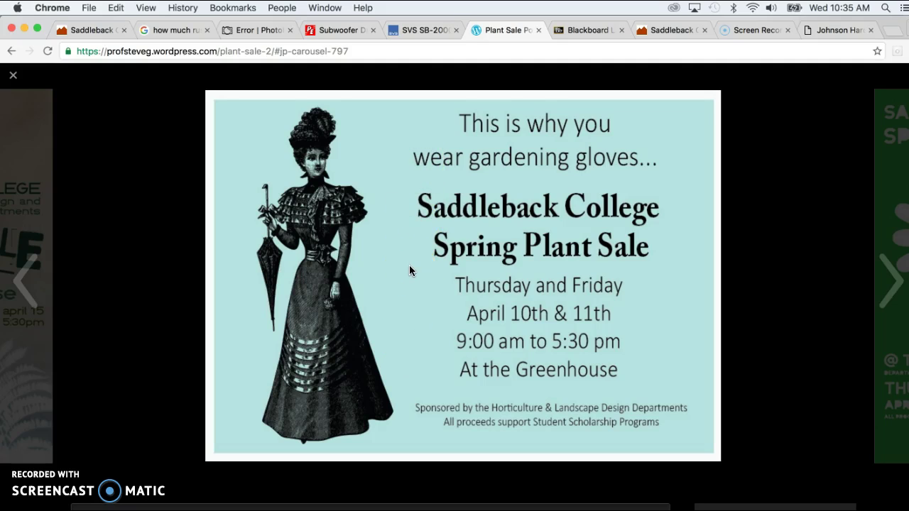
left_click(414, 314)
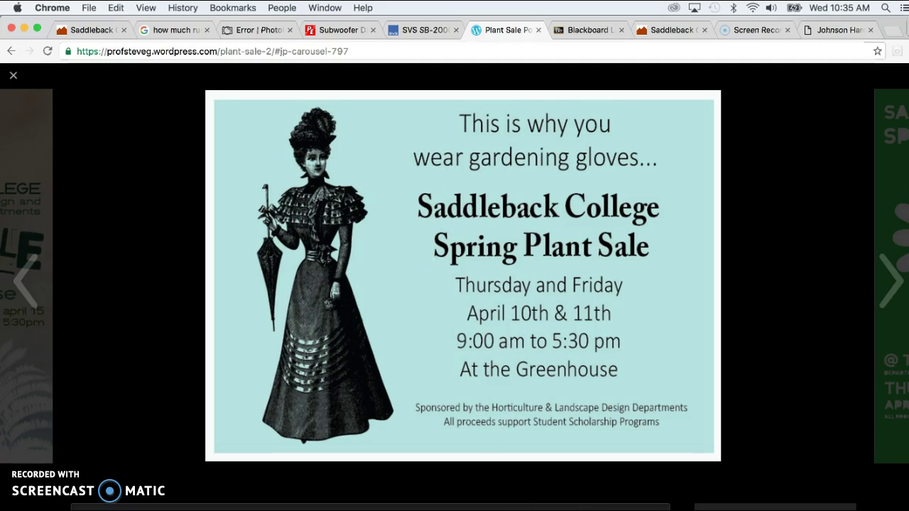
key("super+Tab")
left_click(325, 305)
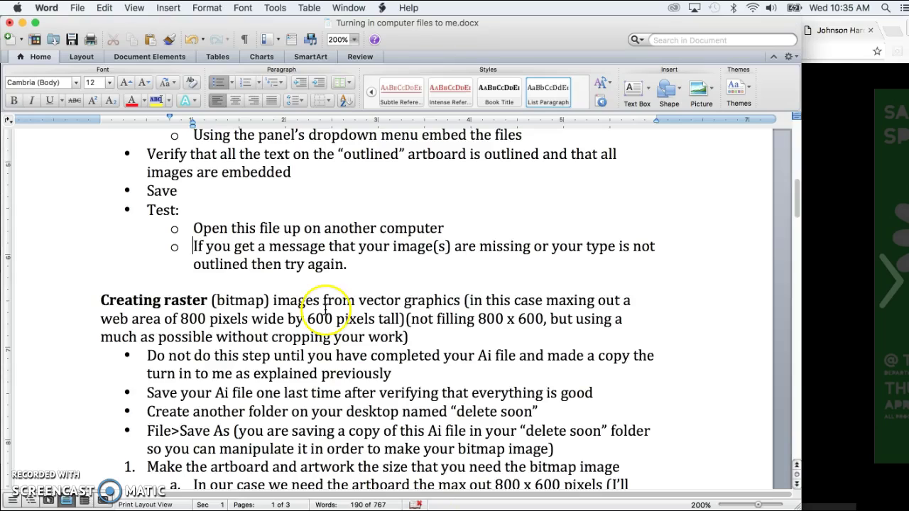
scroll(325, 306, "down", 5)
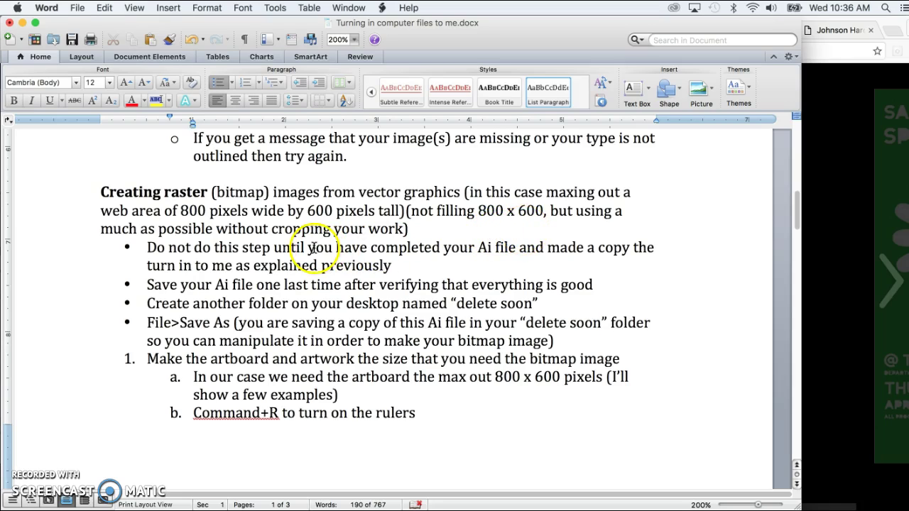
left_click_drag(214, 228, 395, 229)
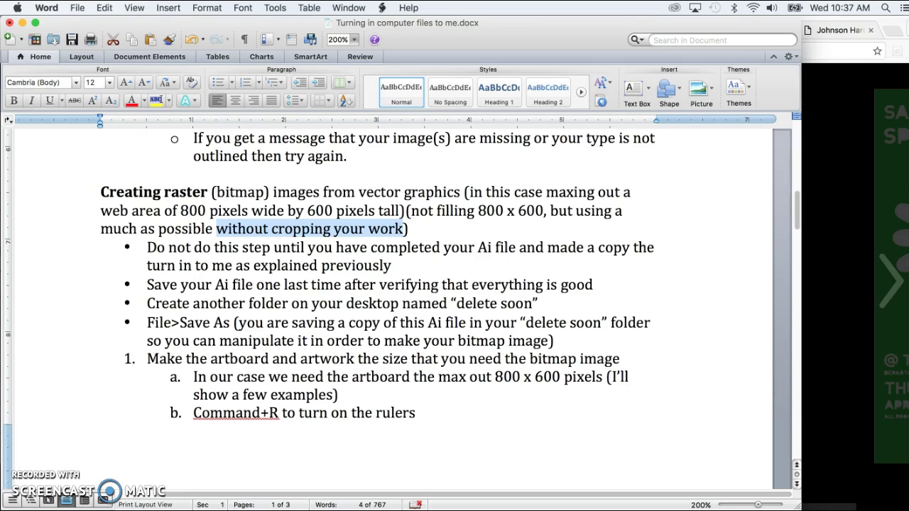
left_click(148, 291)
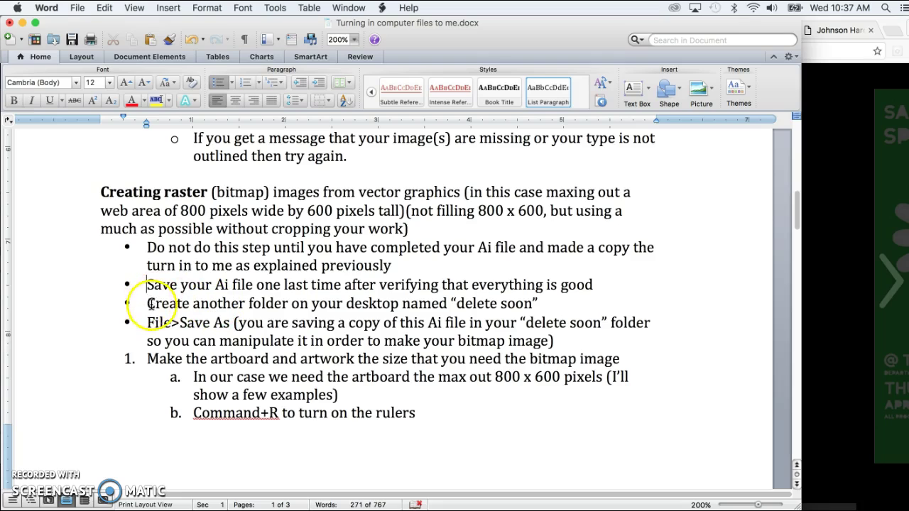
left_click_drag(151, 304, 85, 502)
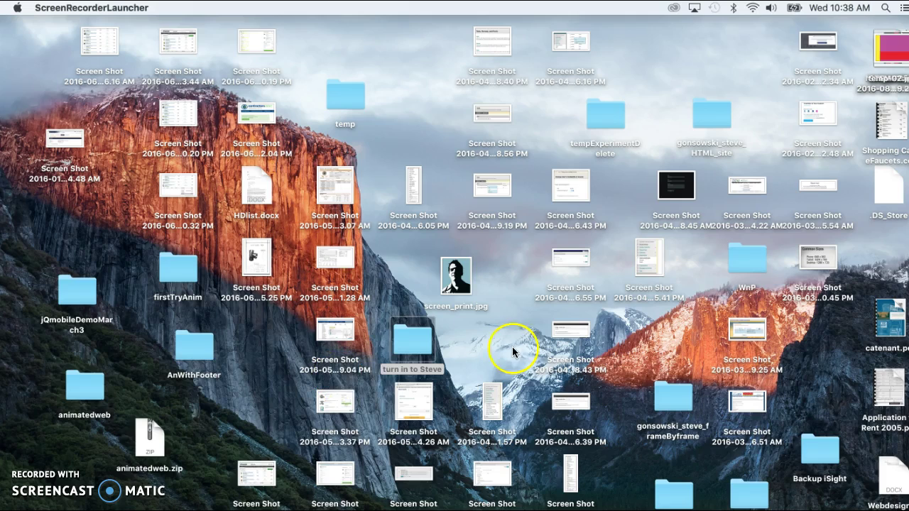
Step: Check the contents of the submission folder on the desktop, then close it
left_click(422, 341)
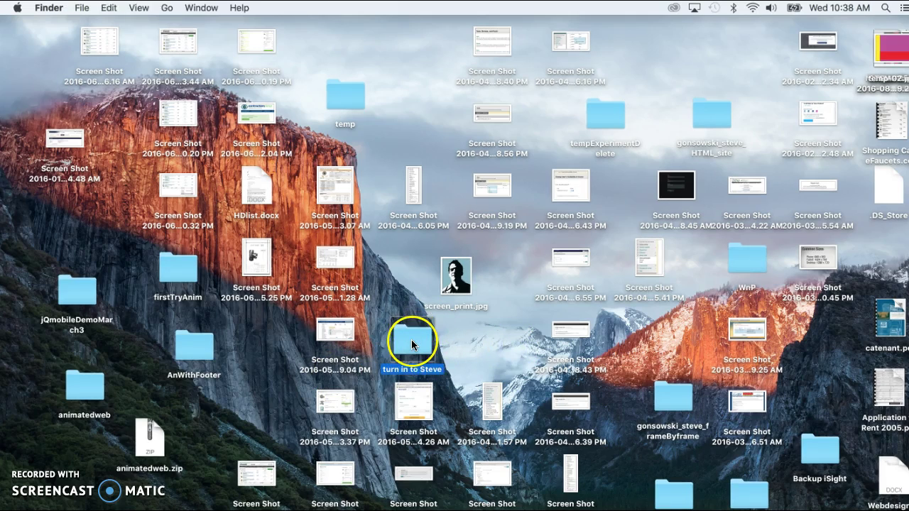
double_click(413, 339)
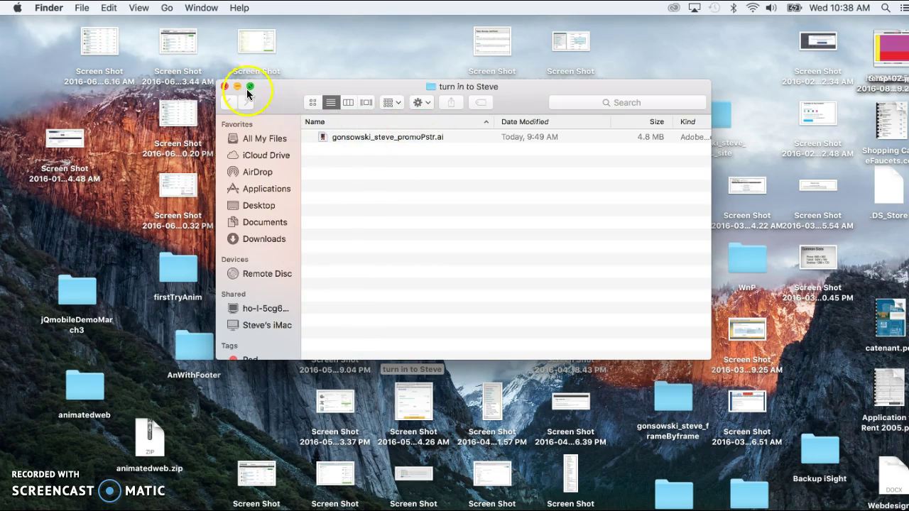
left_click(225, 86)
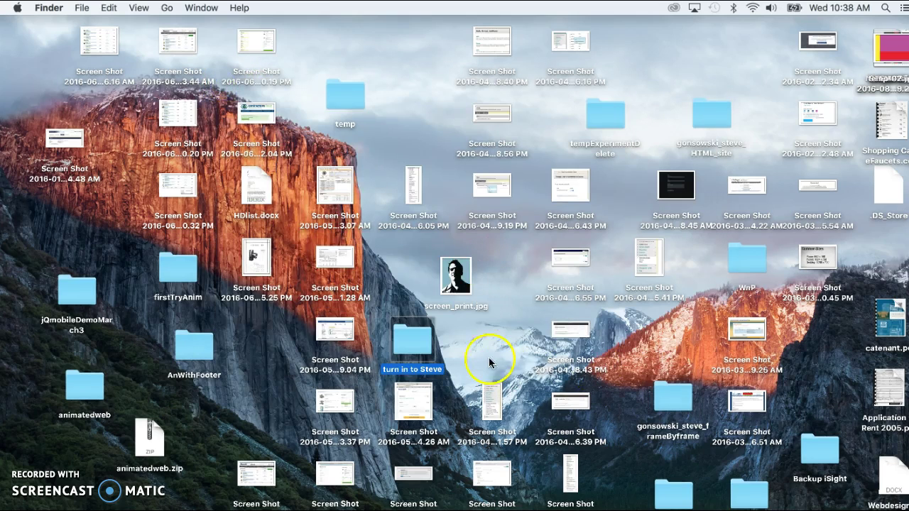
left_click(471, 341)
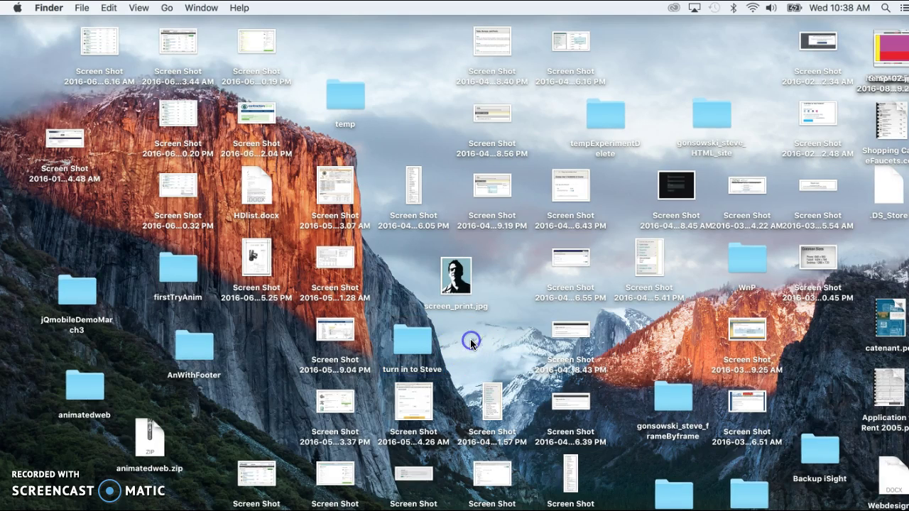
Step: Create a new desktop folder named deleteSoon
left_click(474, 341)
right_click(474, 341)
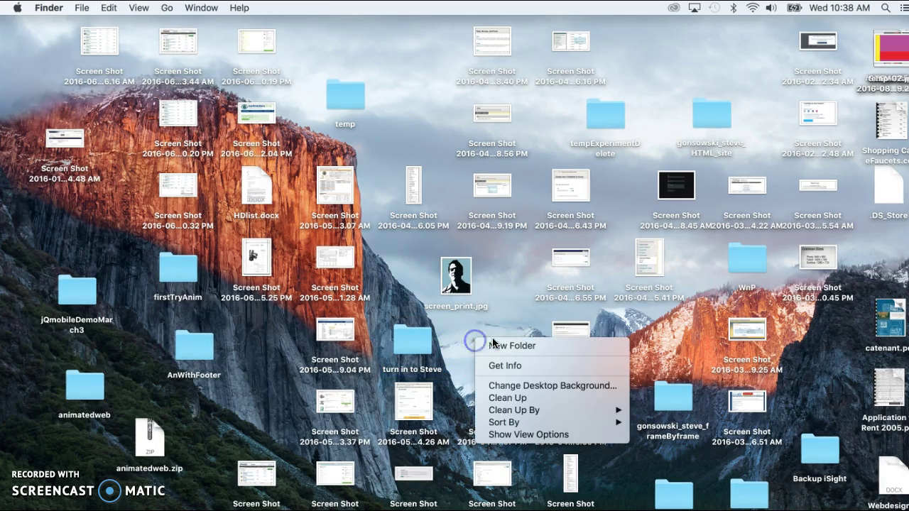
left_click(489, 344)
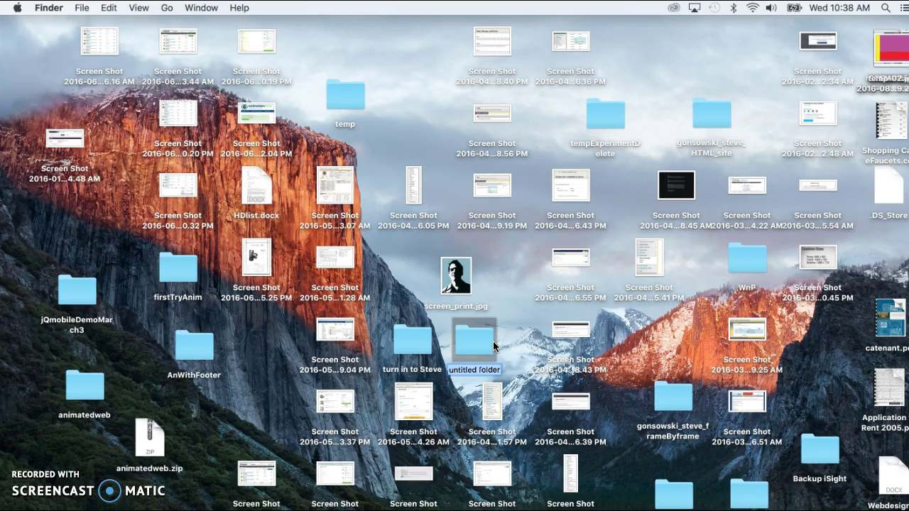
type("deleteSoon")
left_click(523, 294)
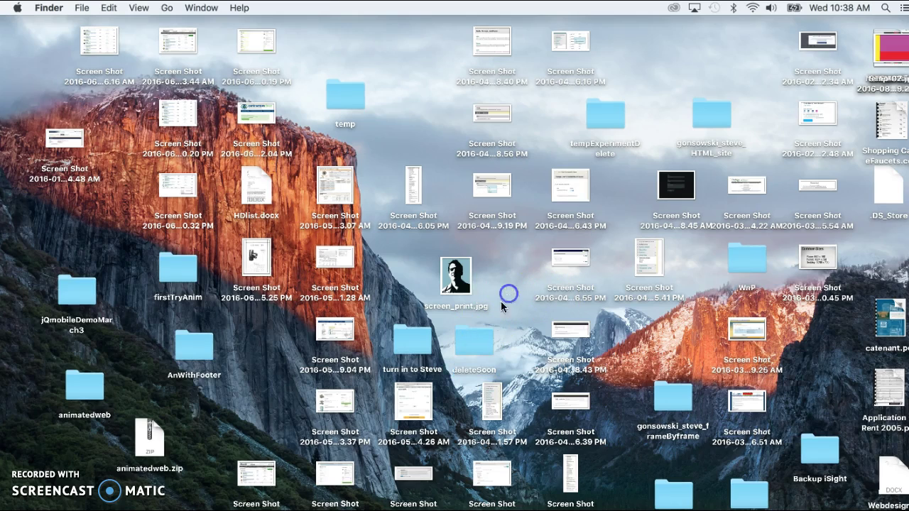
Step: Open the promo poster .ai file from the submission folder in Illustrator
left_click(413, 340)
double_click(412, 339)
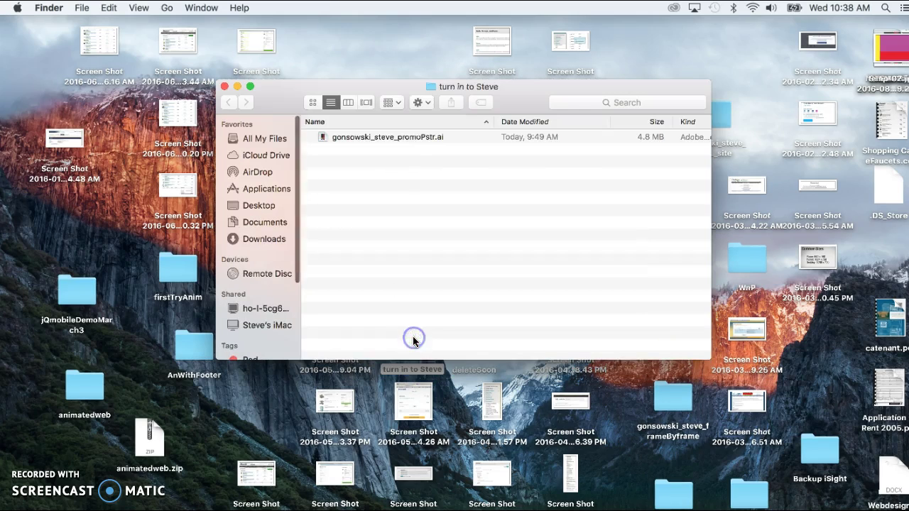
double_click(397, 137)
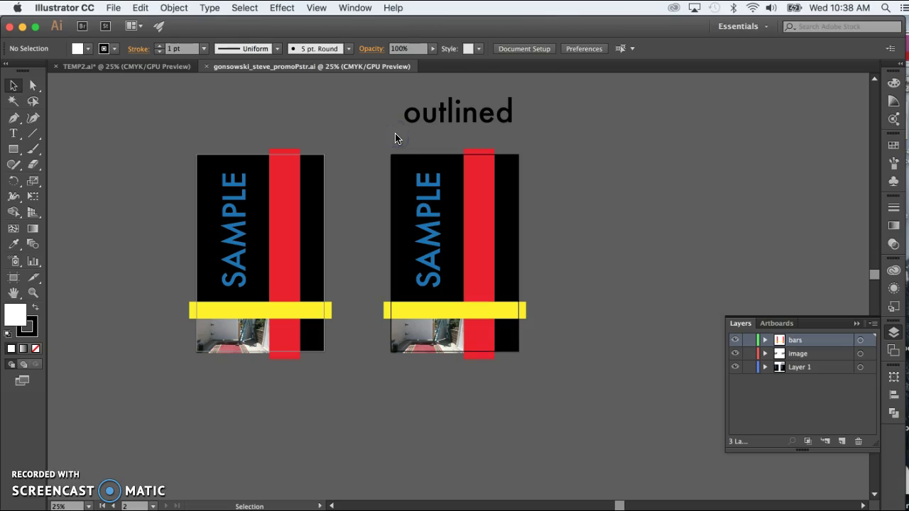
Step: Start Save As and choose the Desktop deleteSoon folder as the save location
left_click(111, 8)
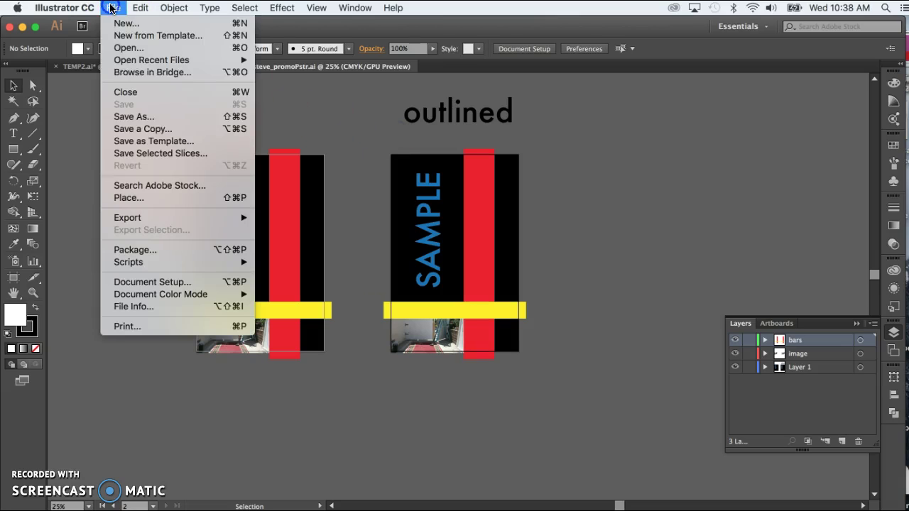
left_click(135, 118)
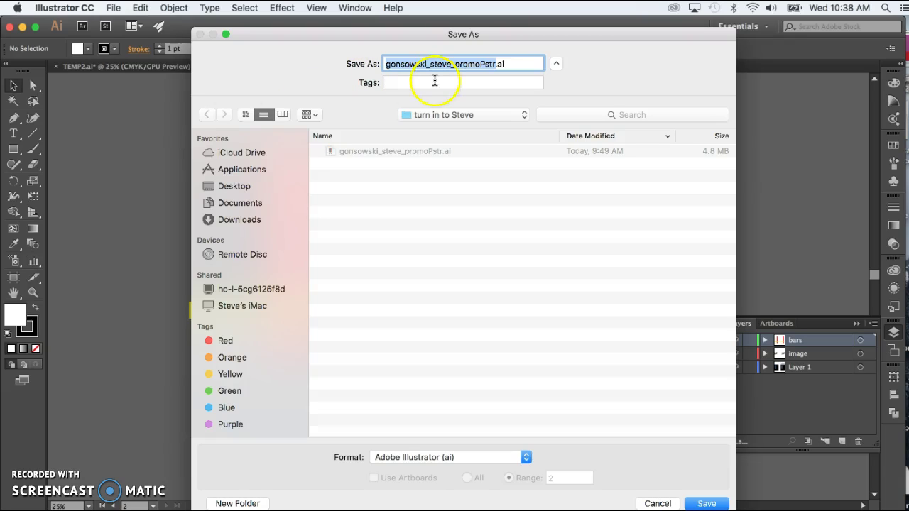
left_click(556, 62)
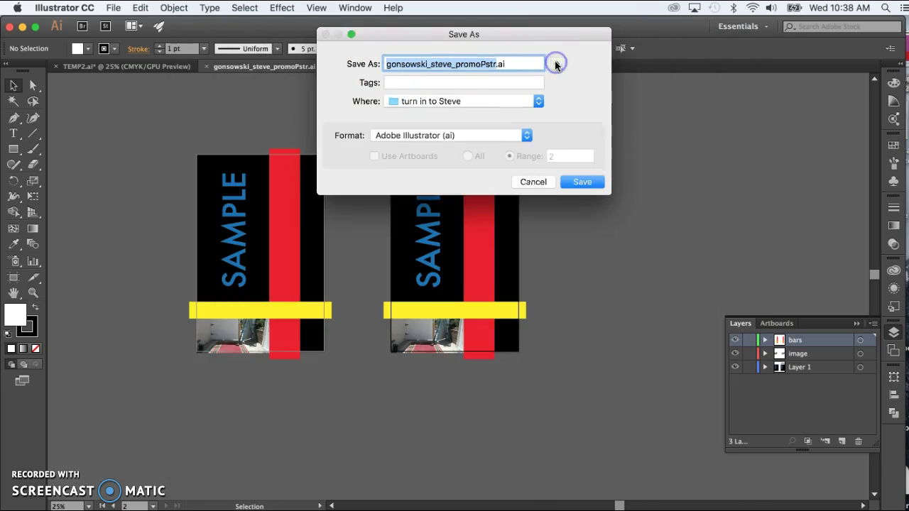
left_click(556, 63)
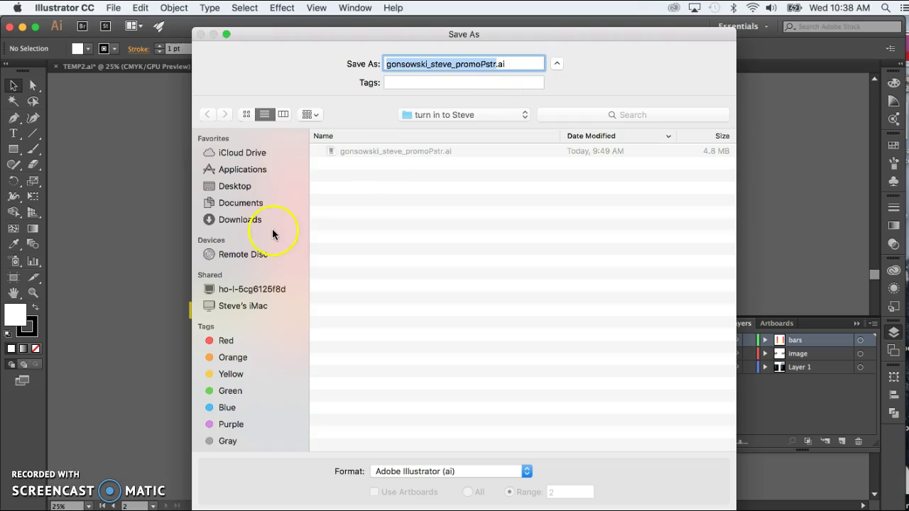
left_click(237, 186)
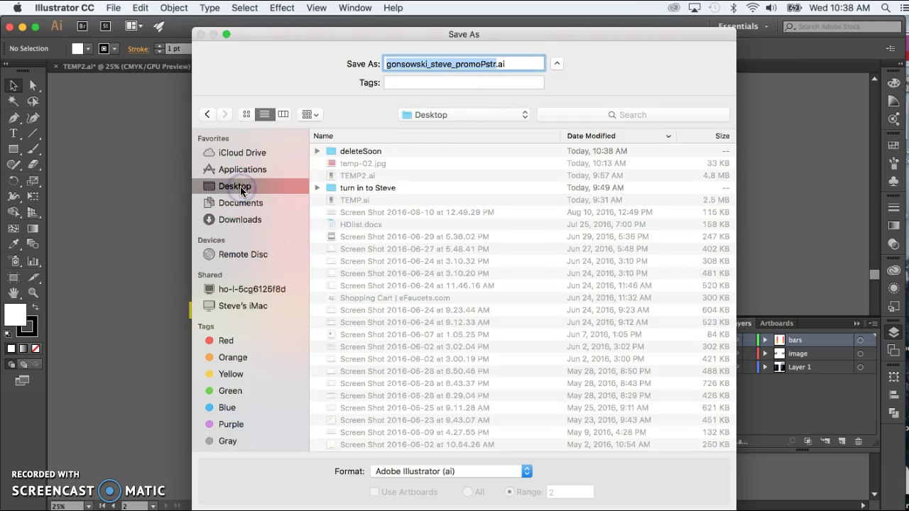
left_click(599, 137)
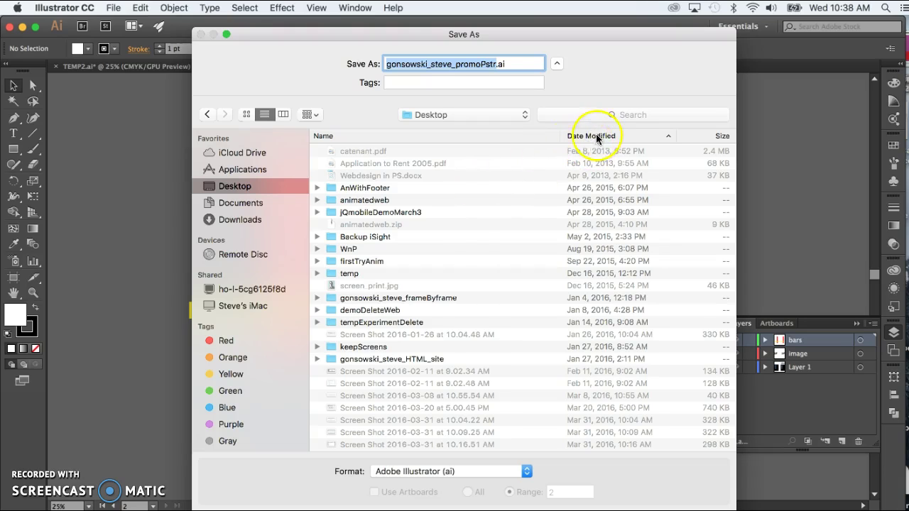
left_click(598, 136)
left_click(362, 152)
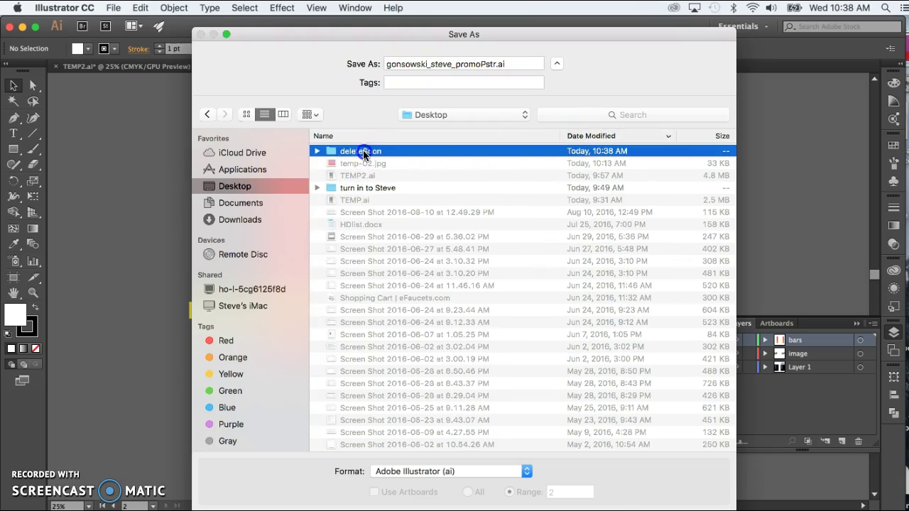
double_click(363, 151)
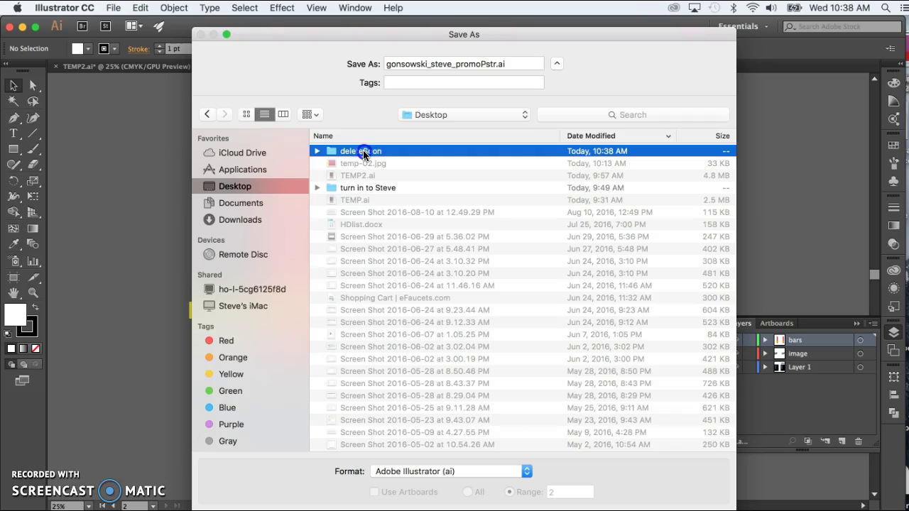
left_click(495, 63)
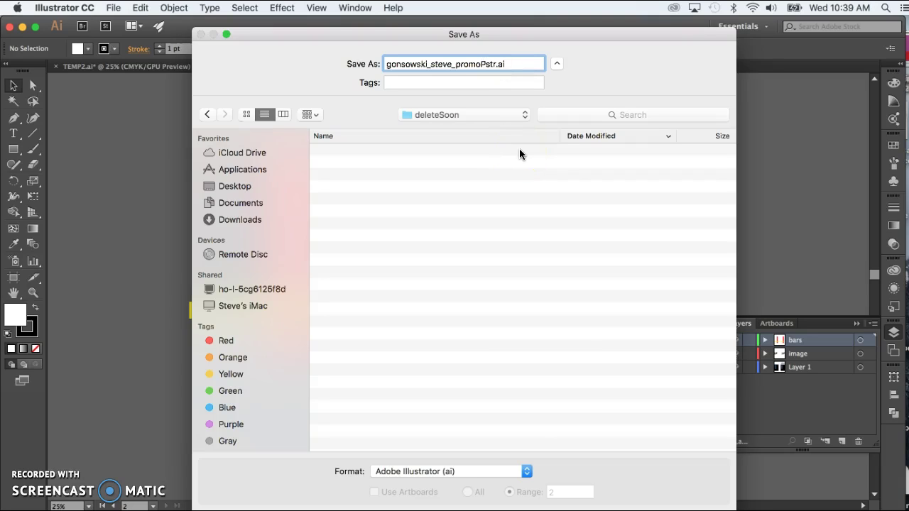
type("EXPT")
key("Return")
left_click(588, 466)
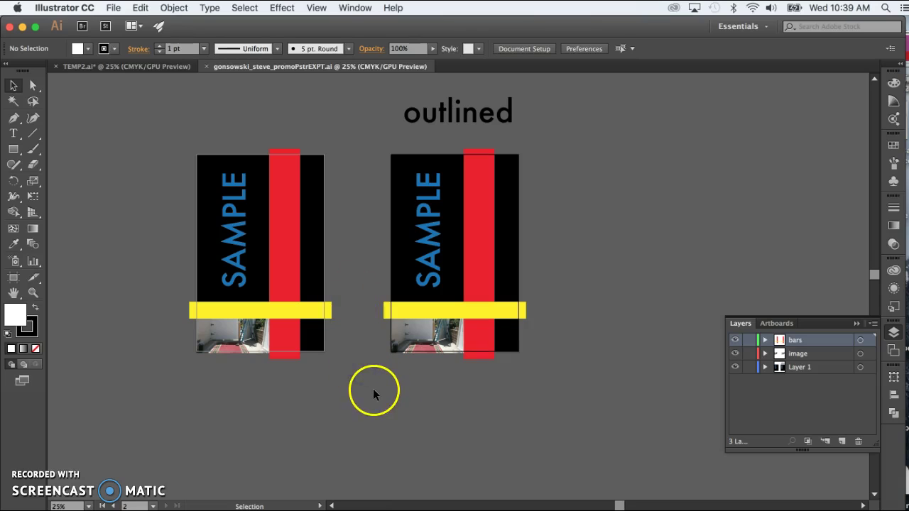
Step: Delete the outlined heading, the Artboard 1 copy artboard, and its duplicate poster artwork
left_click(458, 114)
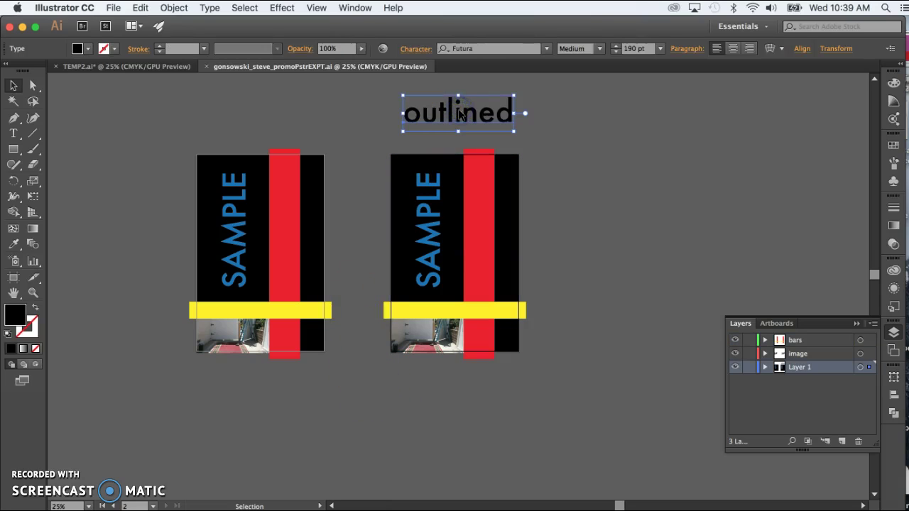
key("Delete")
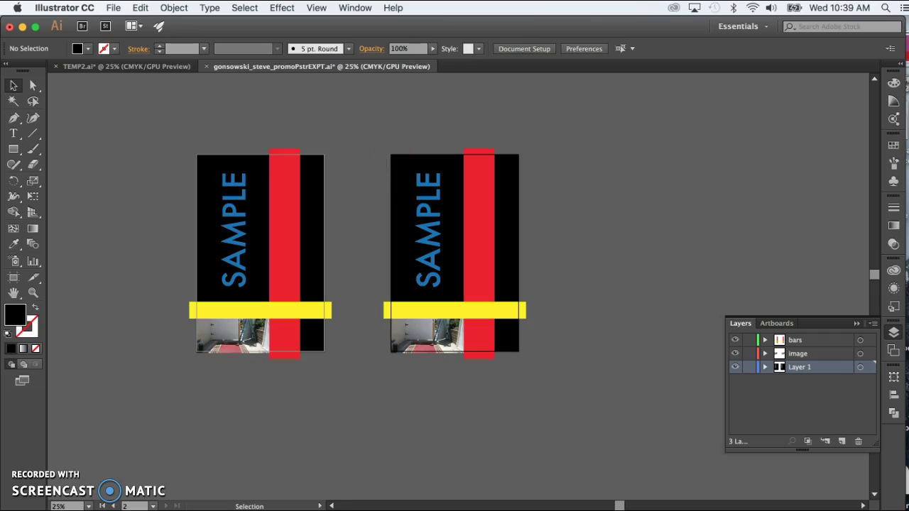
left_click(13, 277)
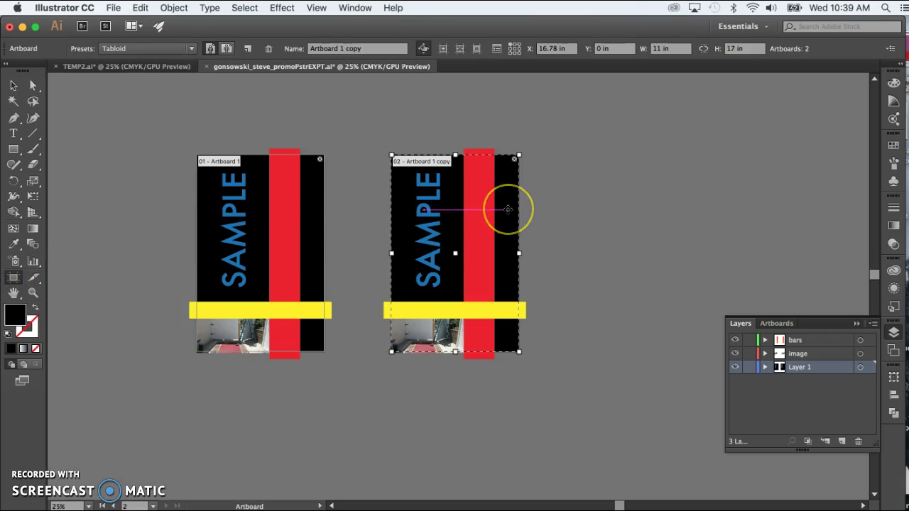
key("Delete")
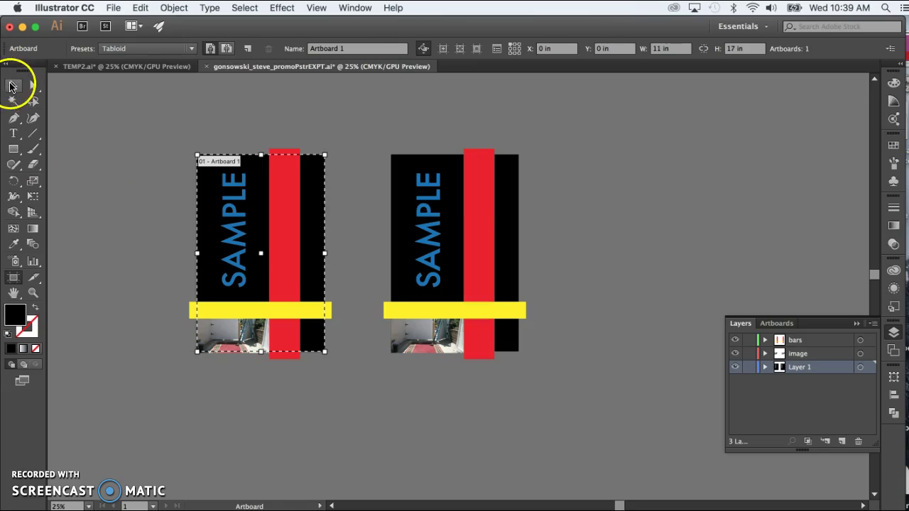
left_click(10, 85)
left_click_drag(369, 389, 584, 136)
key("Delete")
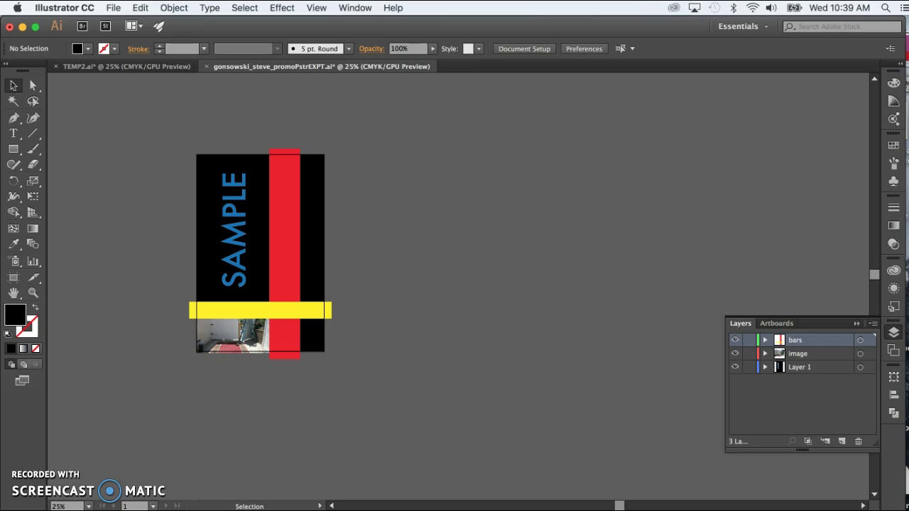
Step: In Word, highlight the deleteSoon folder, save-a-copy, and artboard-sizing instructions
key("super+Tab")
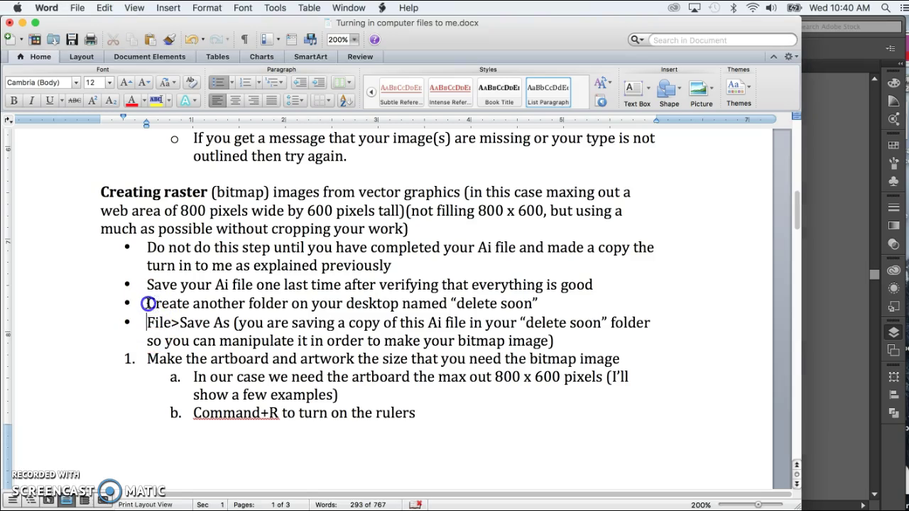
left_click_drag(145, 303, 596, 304)
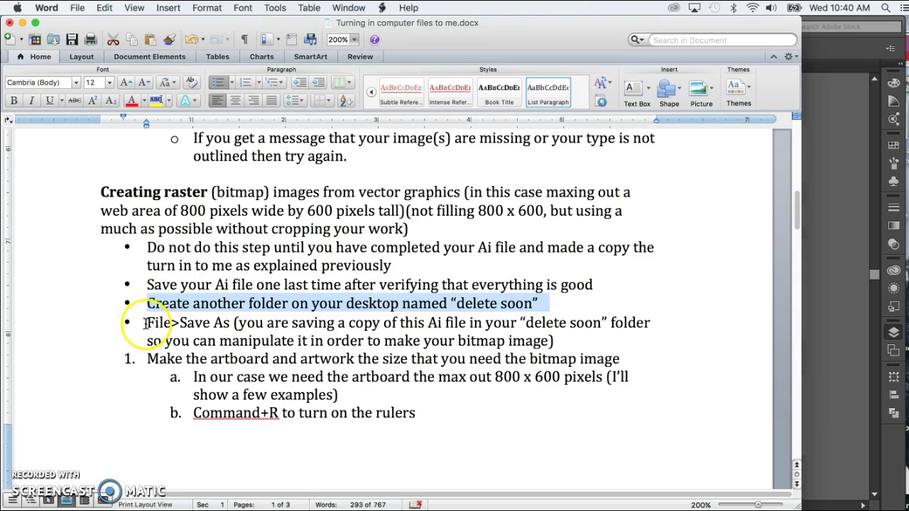
left_click_drag(146, 323, 608, 348)
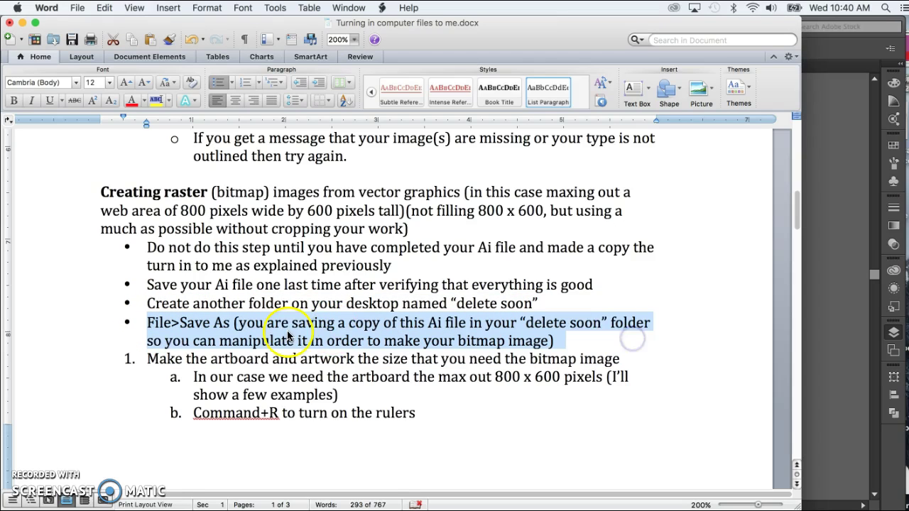
left_click_drag(147, 358, 311, 359)
scroll(311, 359, "down", 3)
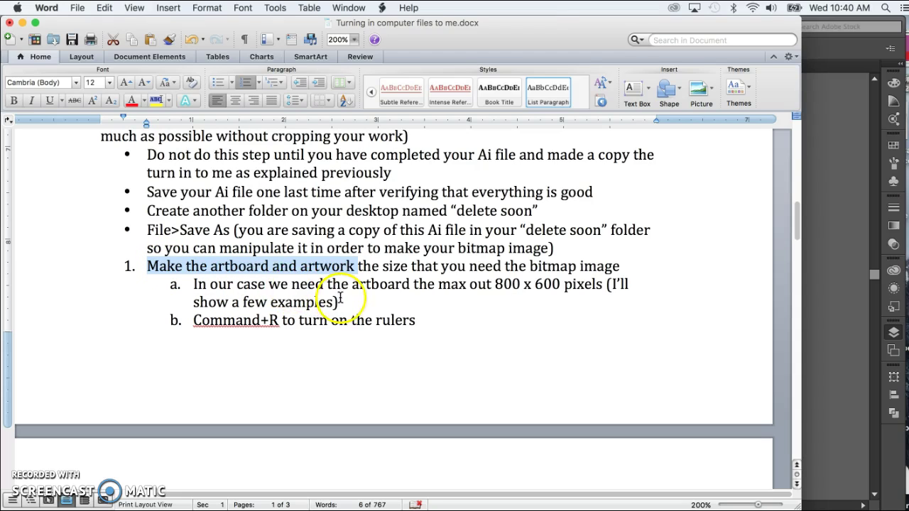
Step: Highlight the 800 x 600 size, review the following steps, and return to Illustrator
left_click_drag(495, 284, 562, 287)
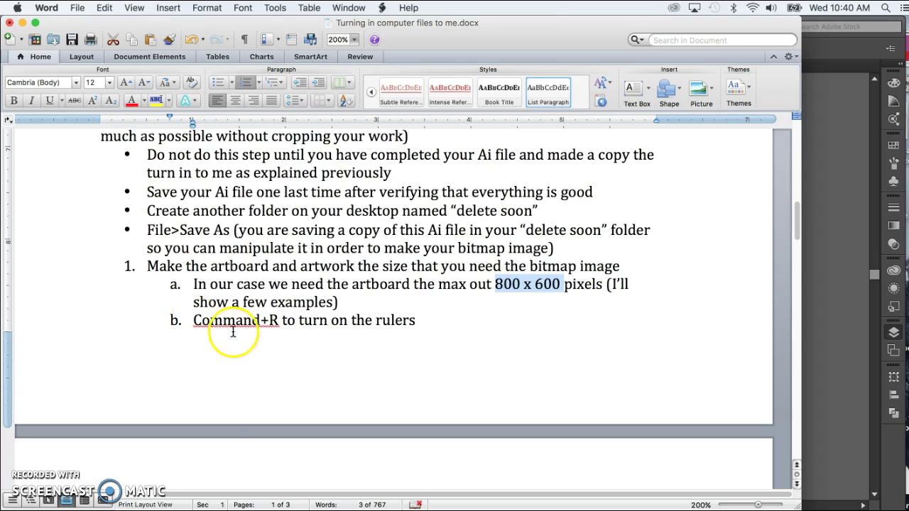
scroll(240, 333, "down", 3)
scroll(242, 325, "down", 2)
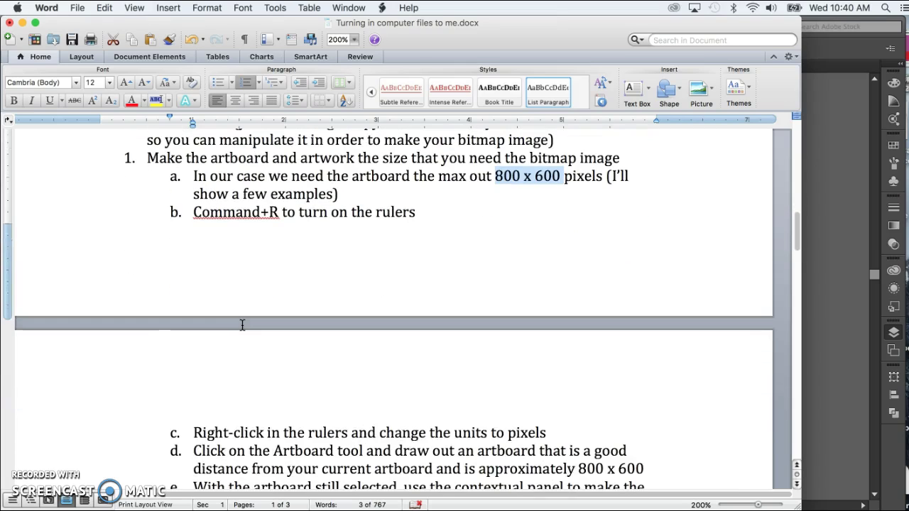
left_click(203, 425)
left_click(446, 420)
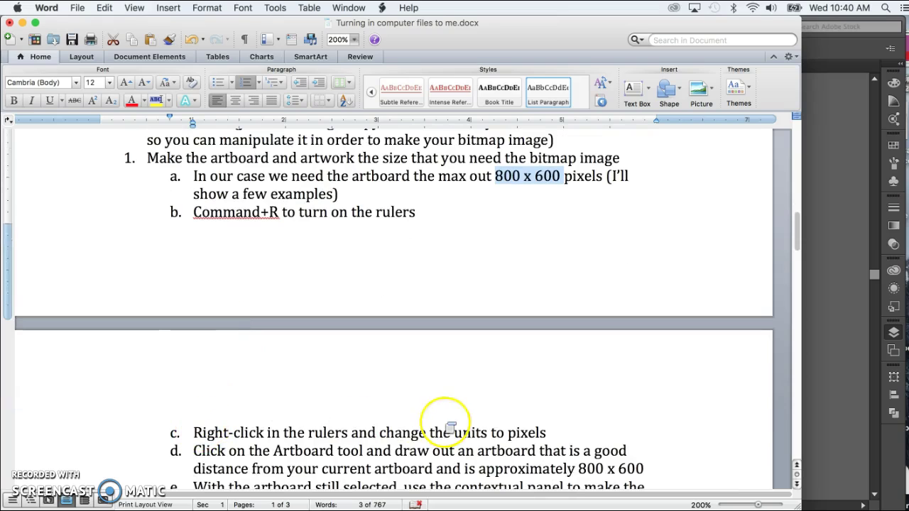
left_click(210, 490)
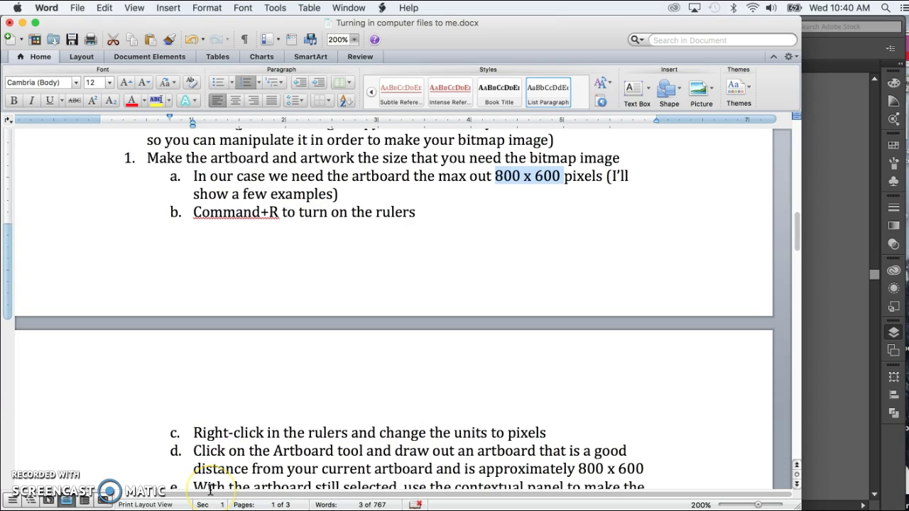
key("super+Tab")
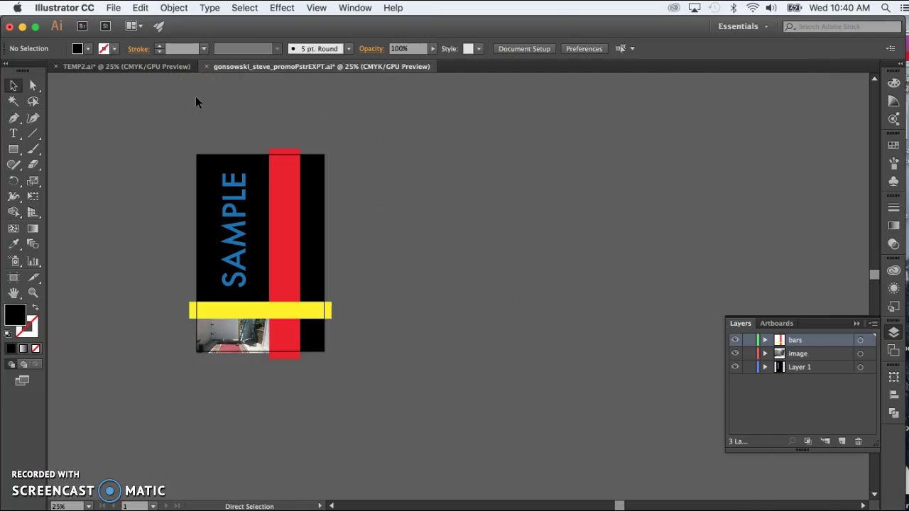
Step: Turn on rulers with Cmd+R, set ruler units to Pixels, and pick the Artboard tool
key("super+r")
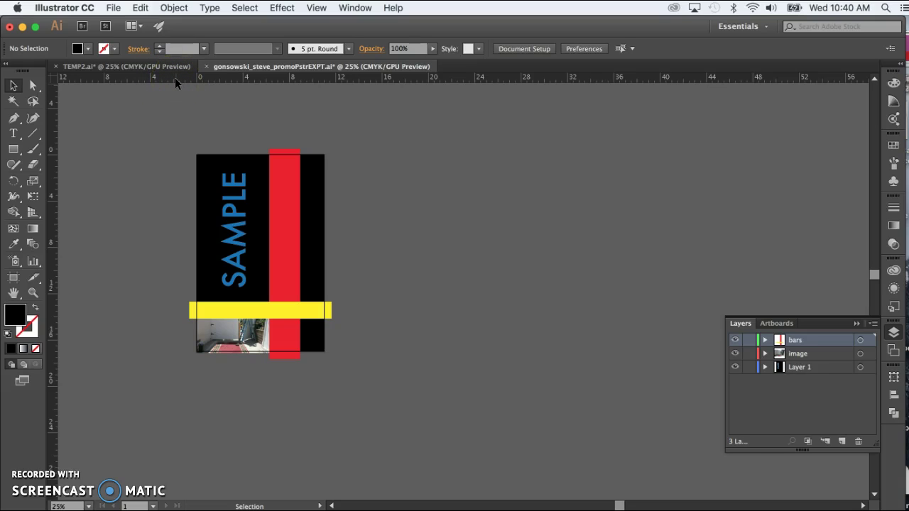
right_click(175, 80)
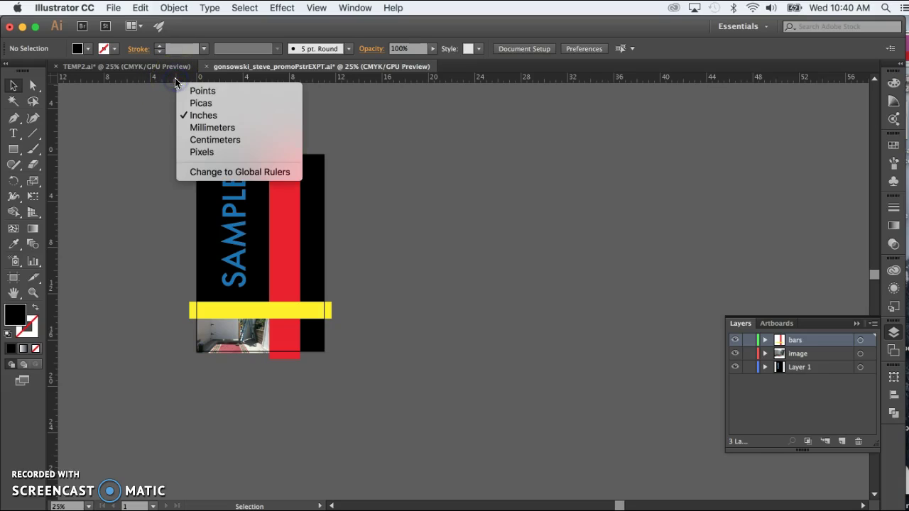
left_click(202, 151)
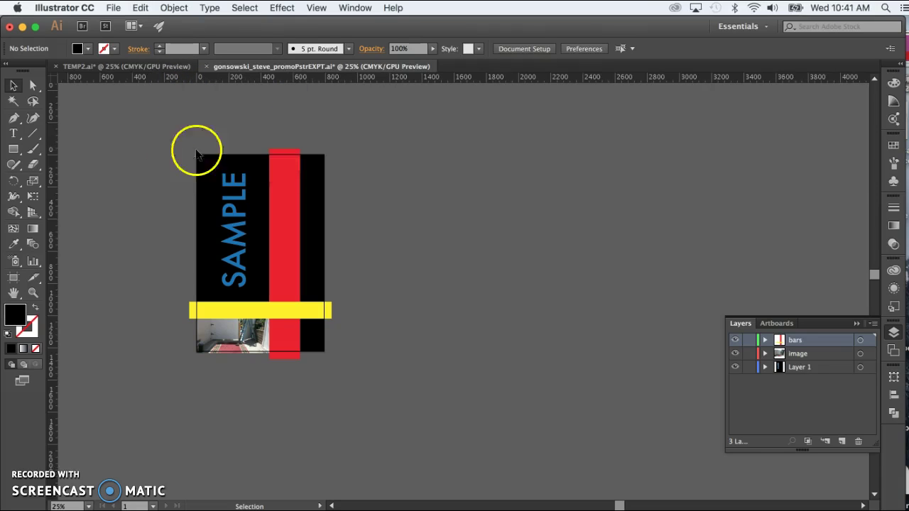
left_click(11, 279)
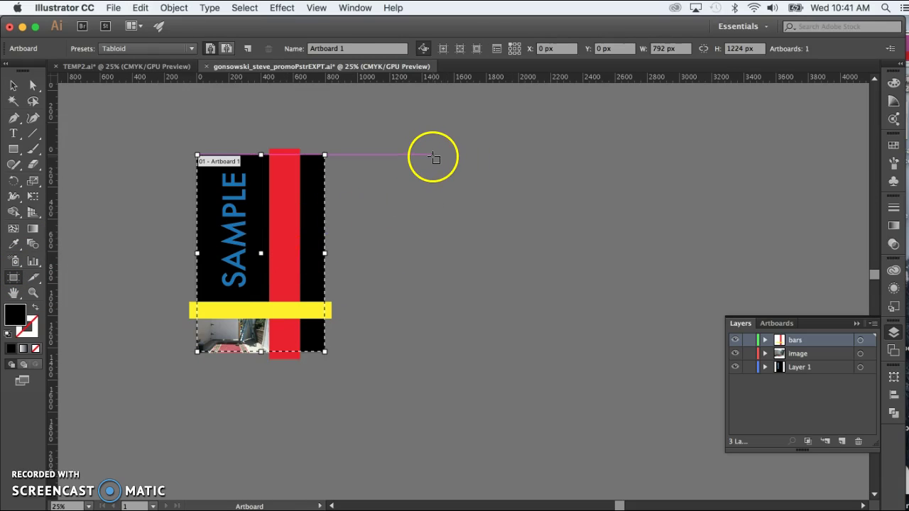
Step: Draw a new artboard right of the poster and set it to W 800 x H 600 px, proportions unlinked
left_click_drag(432, 155, 581, 249)
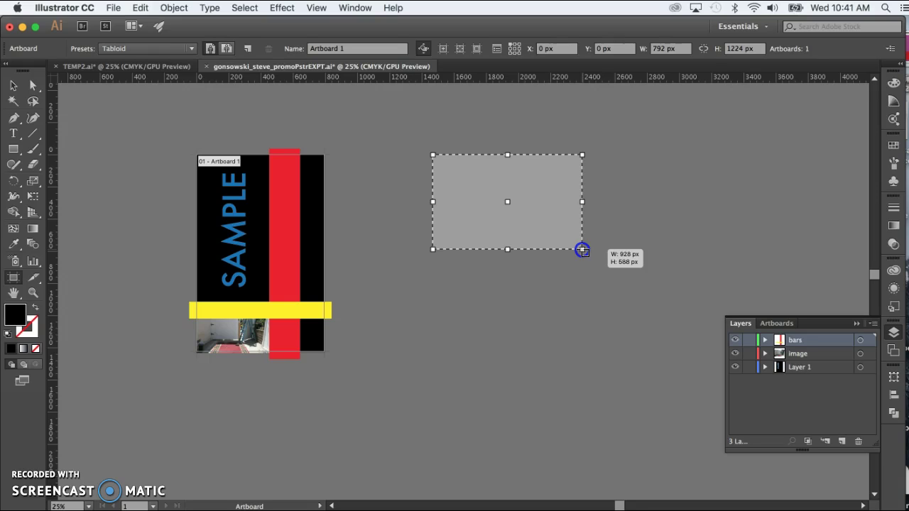
left_click_drag(582, 249, 581, 255)
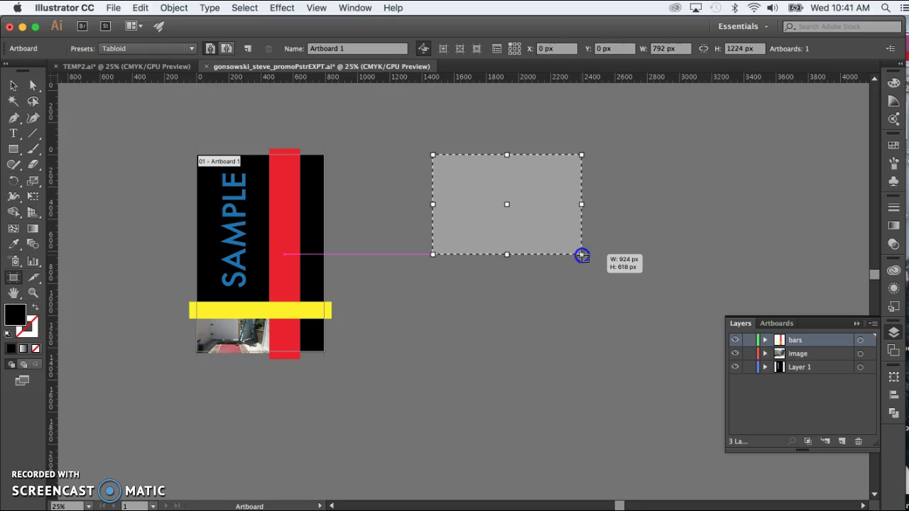
left_click_drag(581, 255, 582, 254)
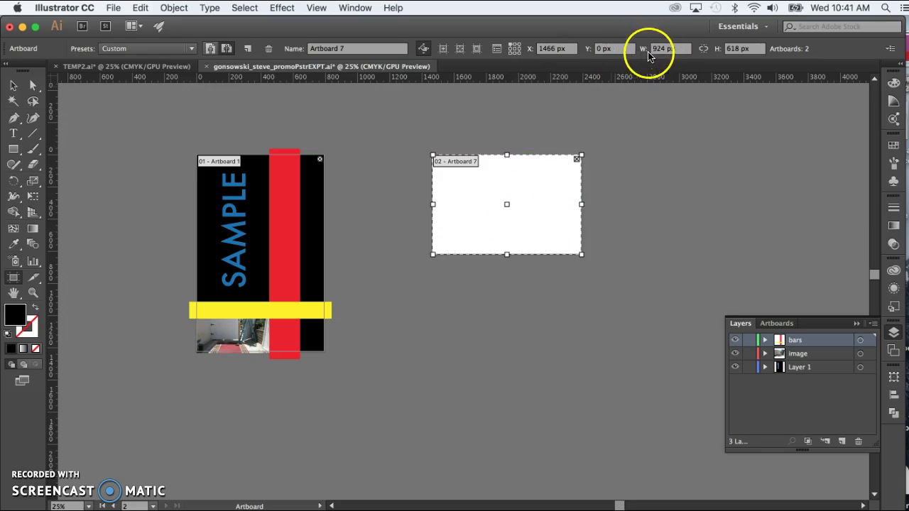
left_click(703, 49)
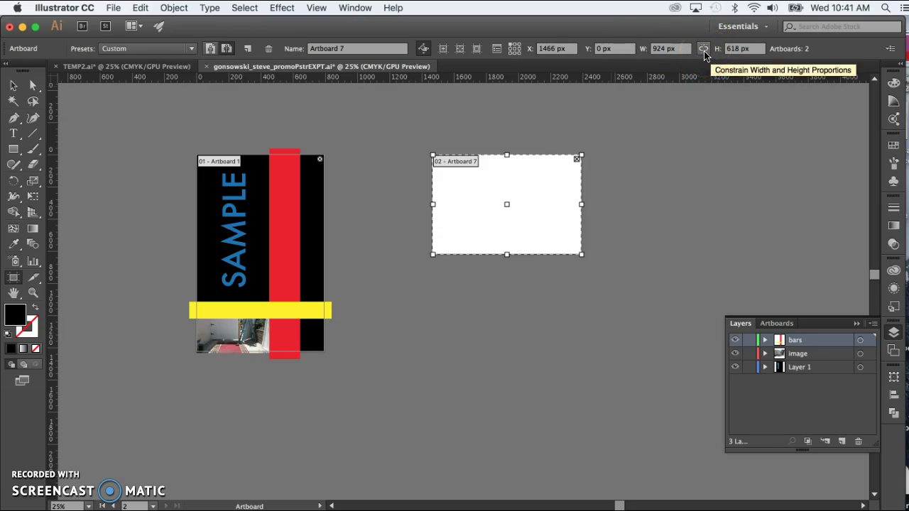
left_click(680, 49)
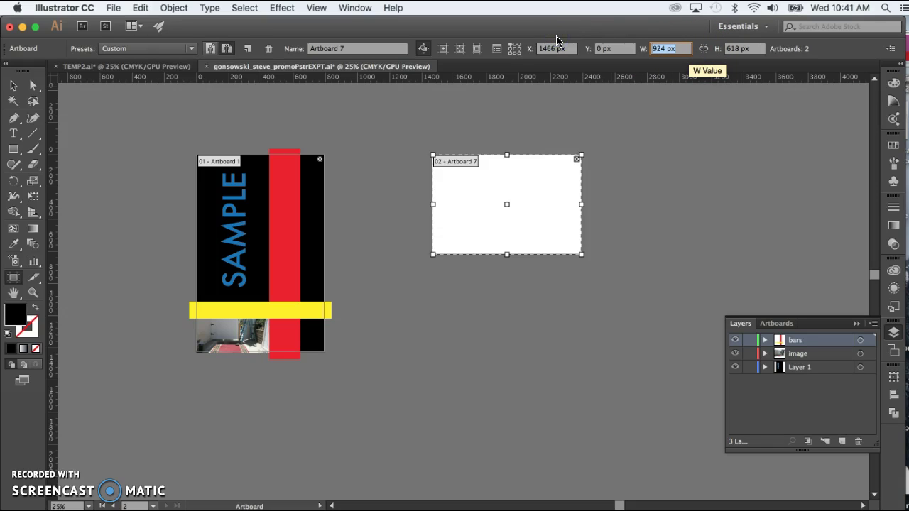
type("8")
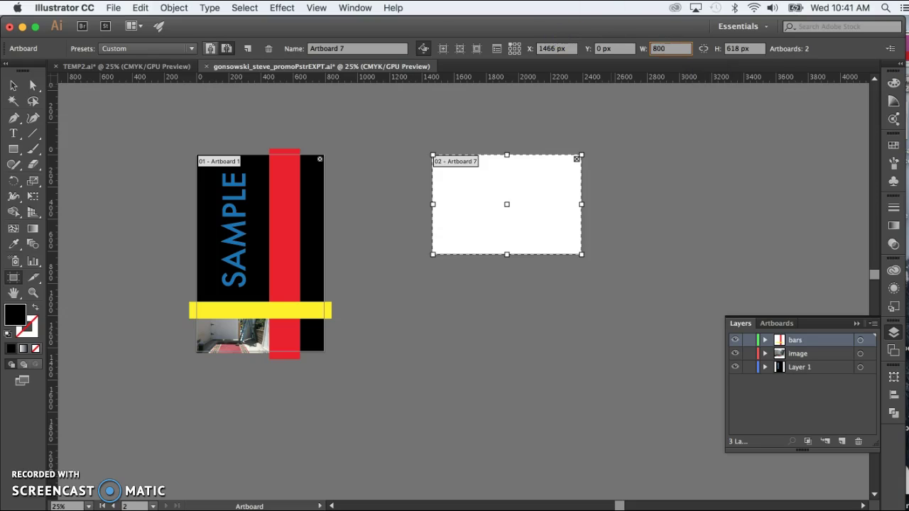
type("00")
left_click(754, 48)
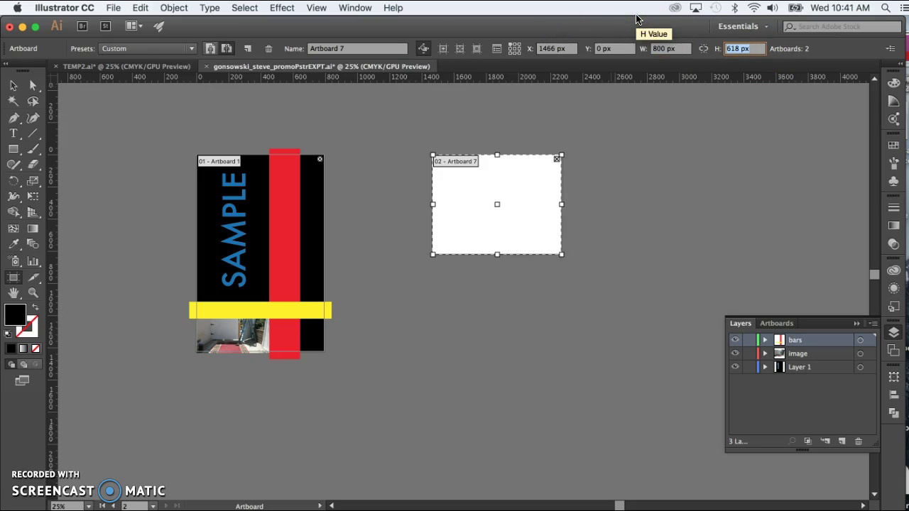
type("600")
key("Tab")
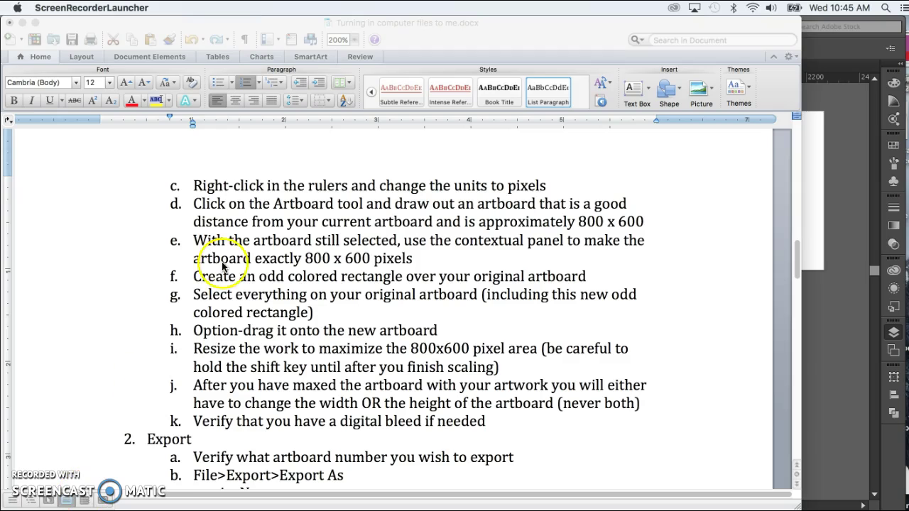
Step: Highlight step f about an odd-coloured rectangle over the original artboard, then return to Illustrator
triple_click(197, 277)
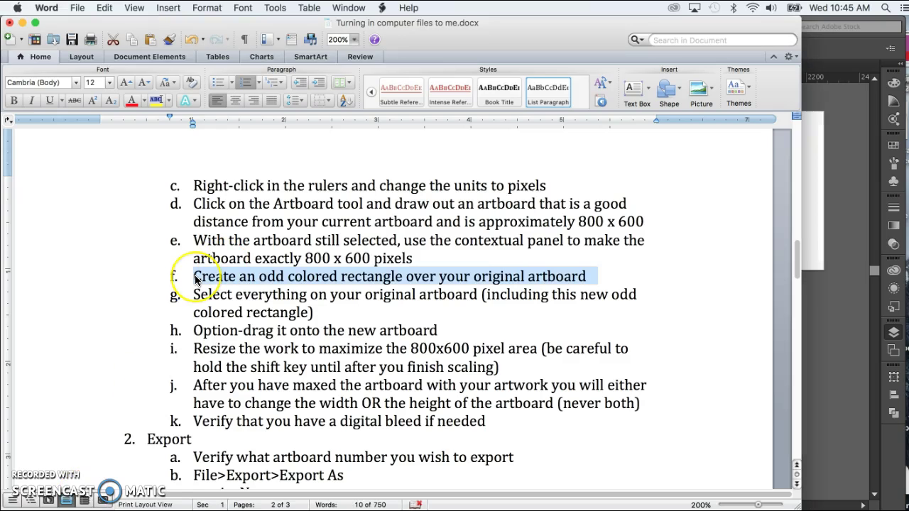
left_click_drag(197, 279, 206, 273)
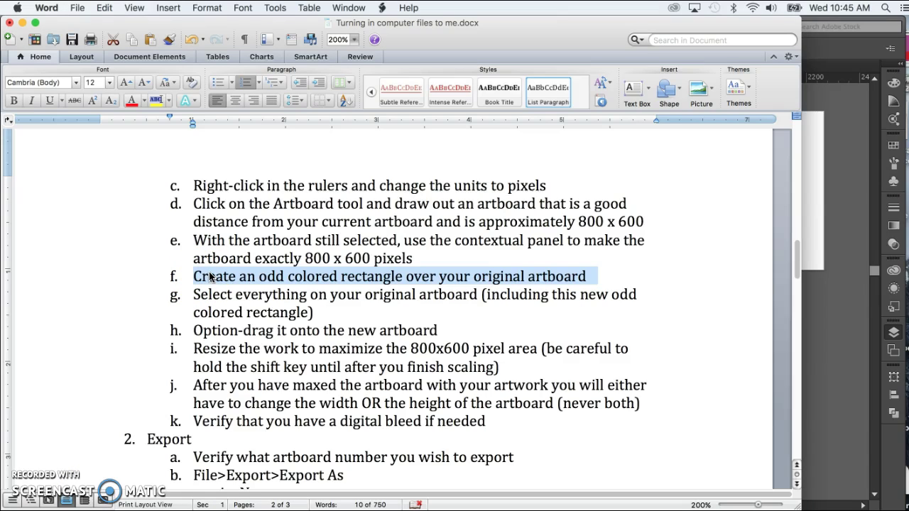
mouse_move(210, 279)
left_mouse_down()
mouse_move(316, 264)
mouse_move(334, 278)
mouse_move(424, 281)
left_mouse_up()
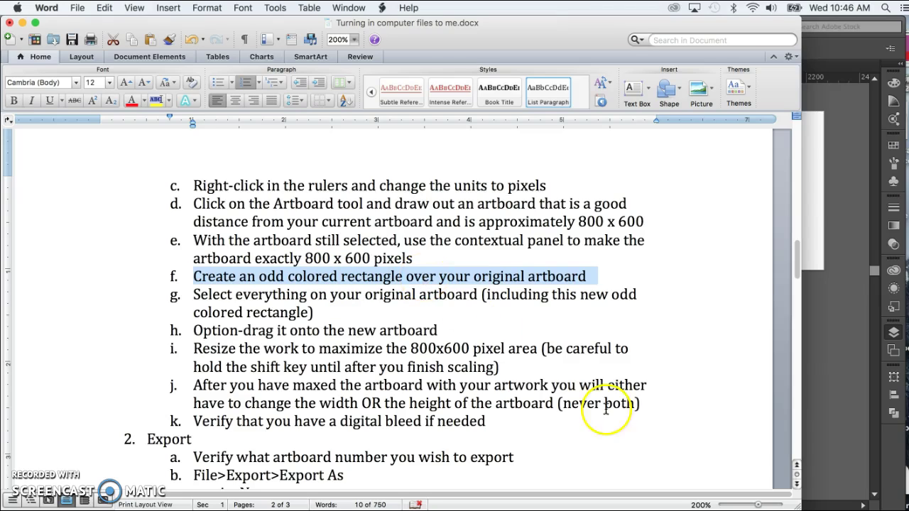
left_click(894, 332)
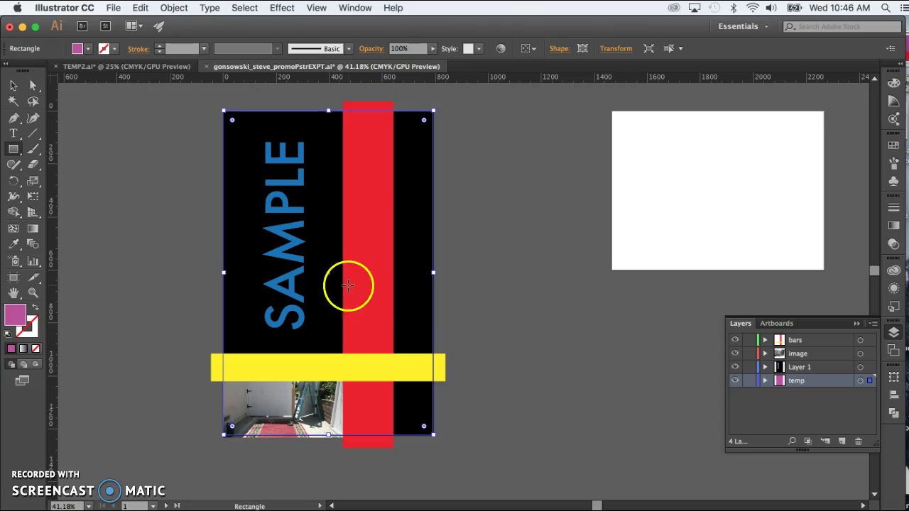
Step: Extend the yellow bar past the artboard's right edge
left_click(12, 85)
left_click(132, 193)
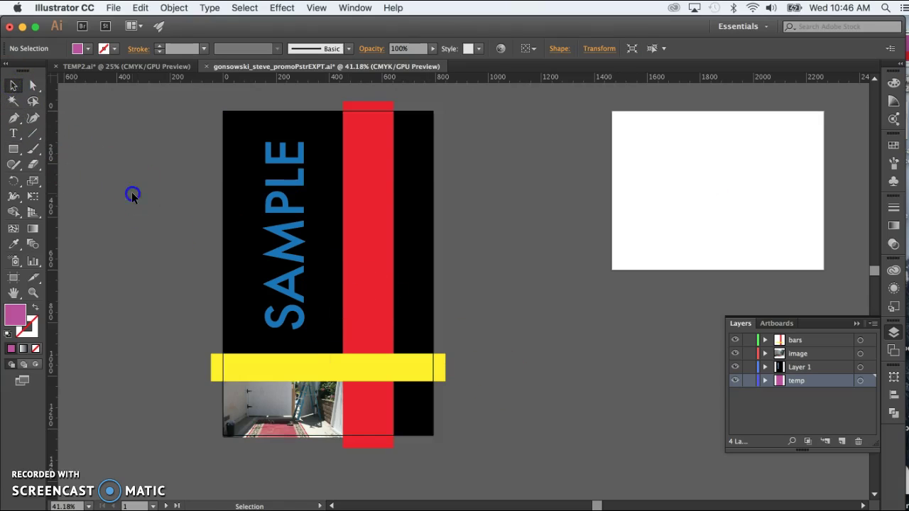
left_click(397, 367)
left_click_drag(446, 367, 474, 366)
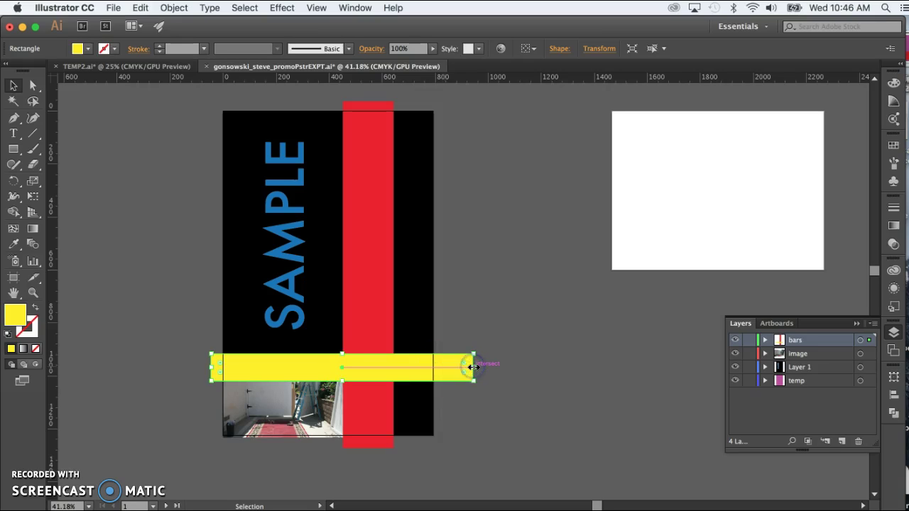
left_click(471, 295)
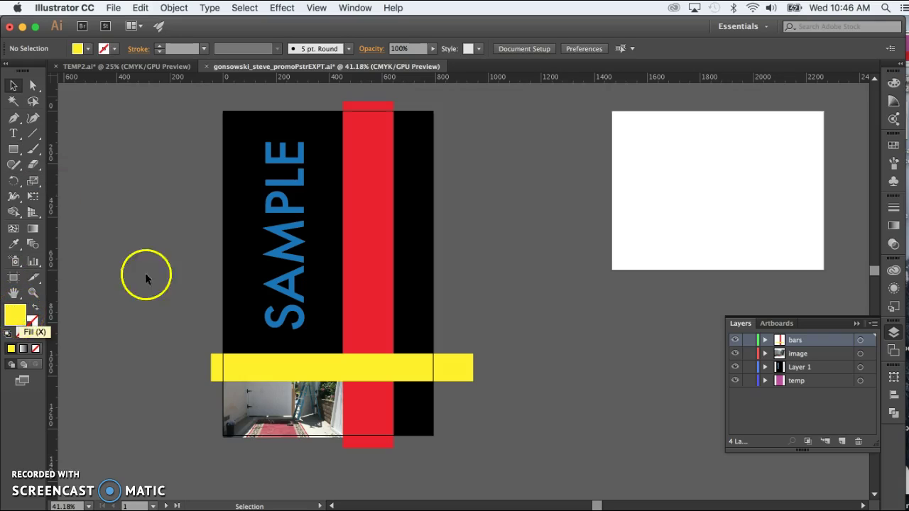
Step: Make the bars layer active and set the fill colour to bright magenta
left_click(596, 327)
left_click(818, 343)
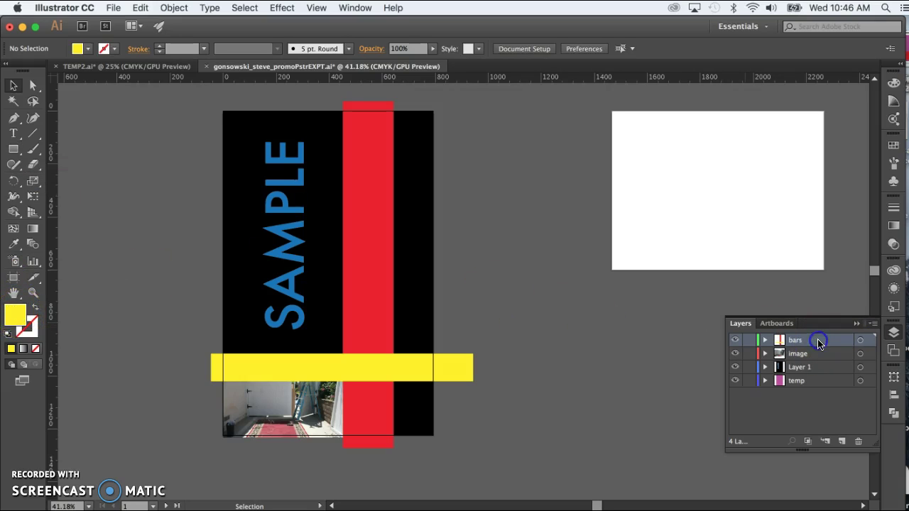
double_click(17, 316)
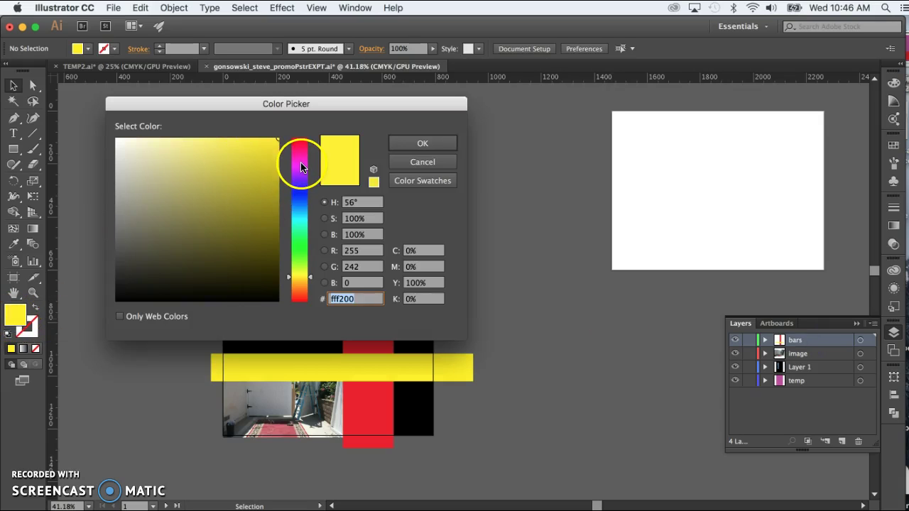
left_click(301, 168)
left_click(271, 145)
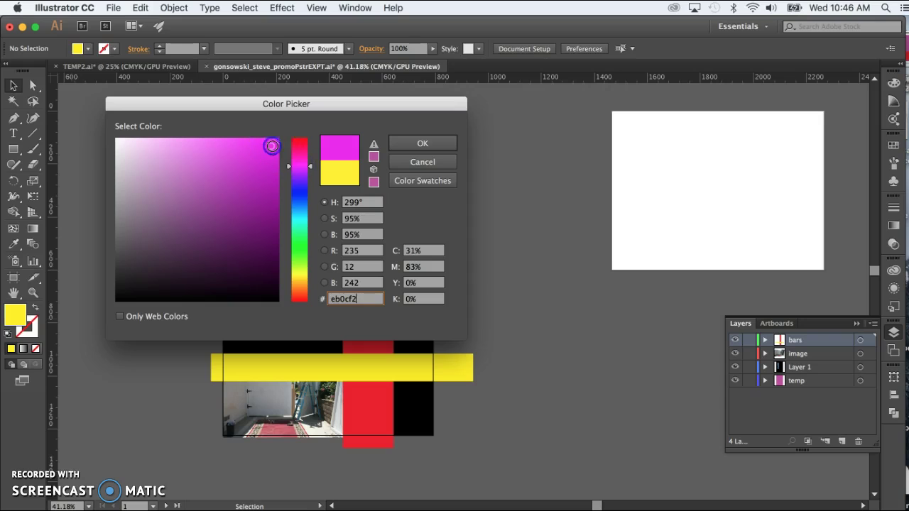
left_click(428, 146)
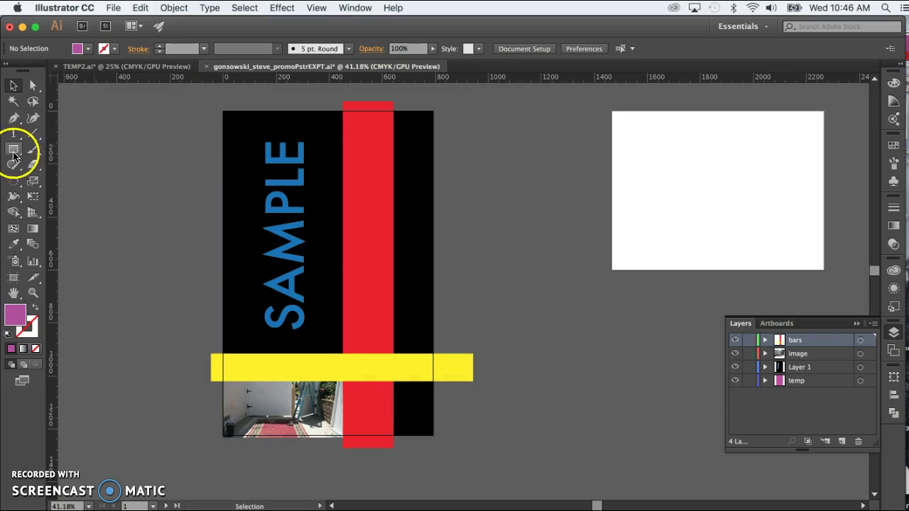
Step: Draw a magenta rectangle from the original artboard's top-left to bottom-right corner
left_click(13, 151)
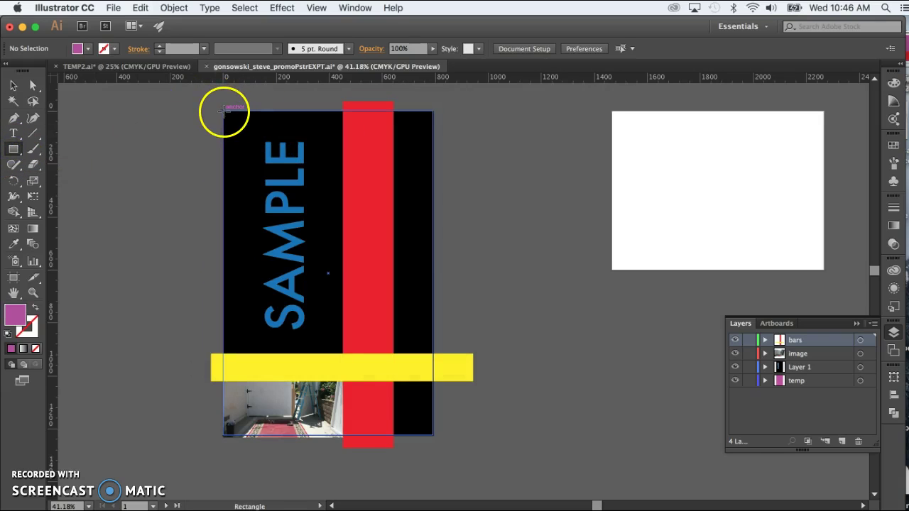
left_click(316, 8)
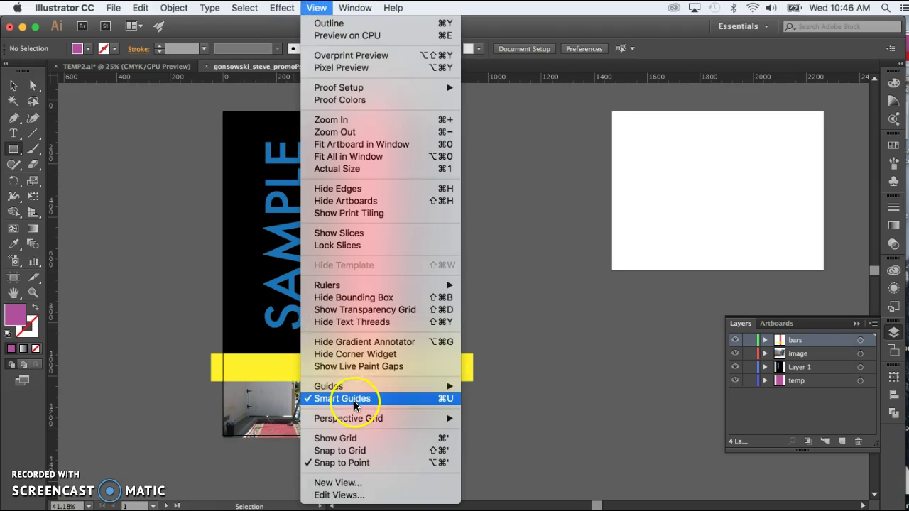
left_click(145, 410)
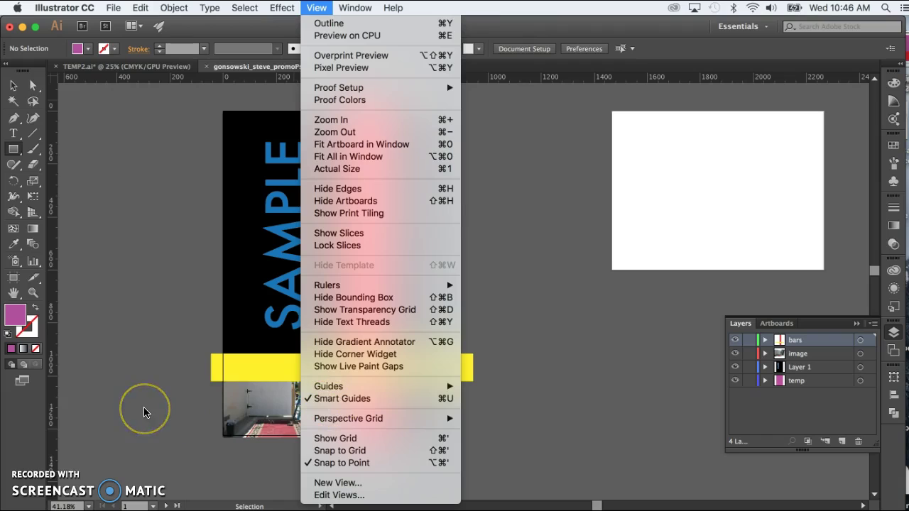
left_click(143, 412)
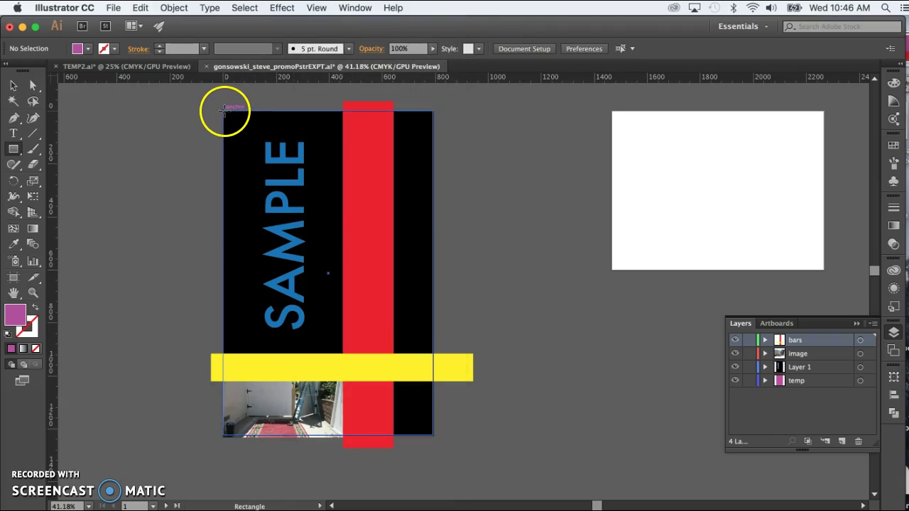
left_click_drag(223, 109, 434, 435)
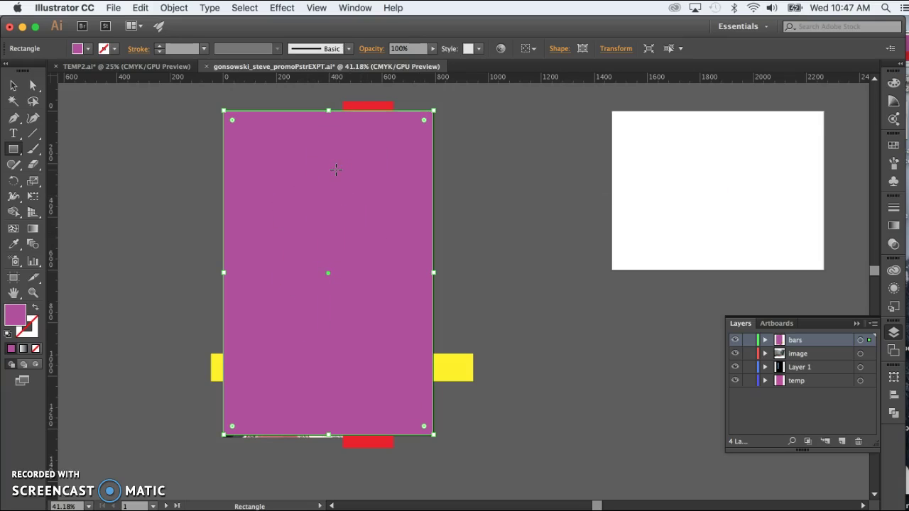
left_click(13, 85)
key("super+h")
left_click(163, 355)
triple_click(186, 280)
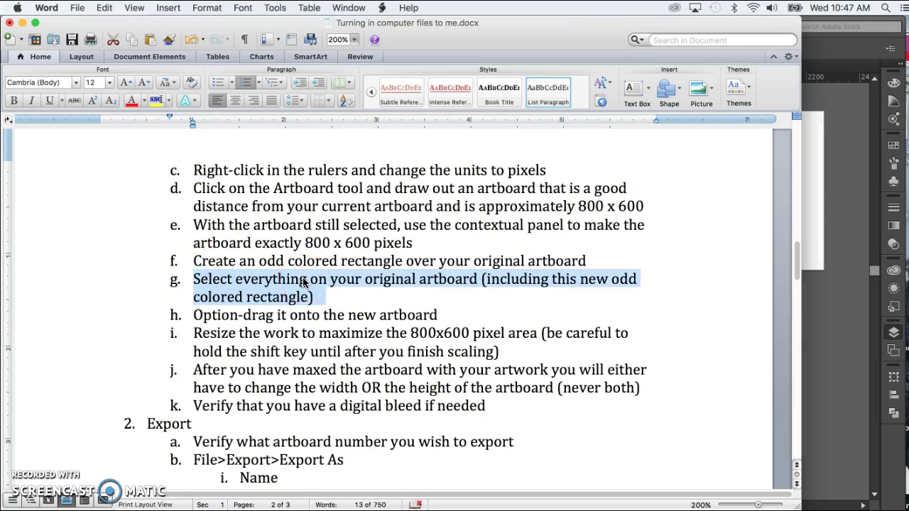
left_click(287, 304)
left_click_drag(287, 304, 346, 321)
key("super+Tab")
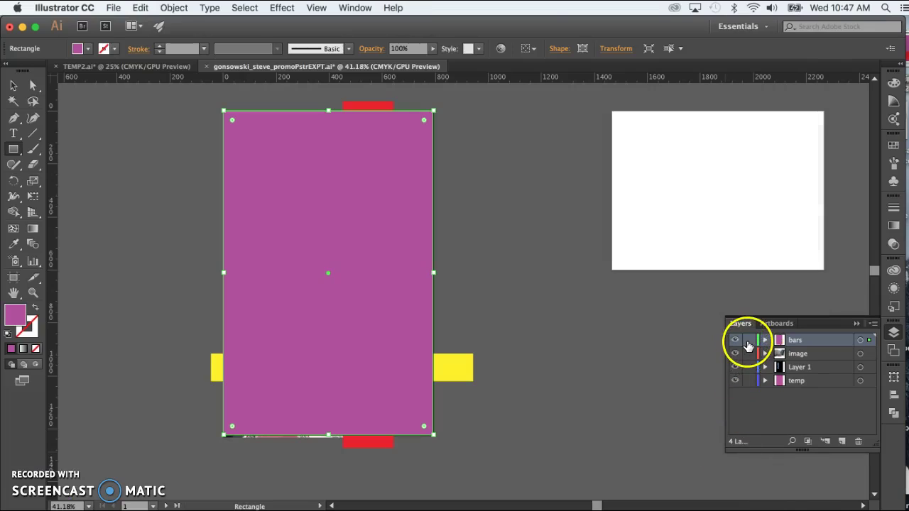
left_click_drag(748, 340, 750, 382)
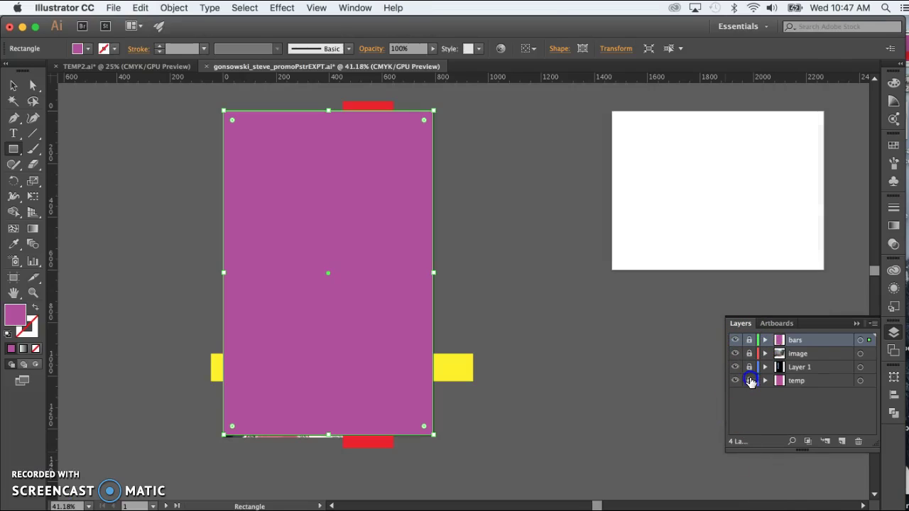
left_click(873, 323)
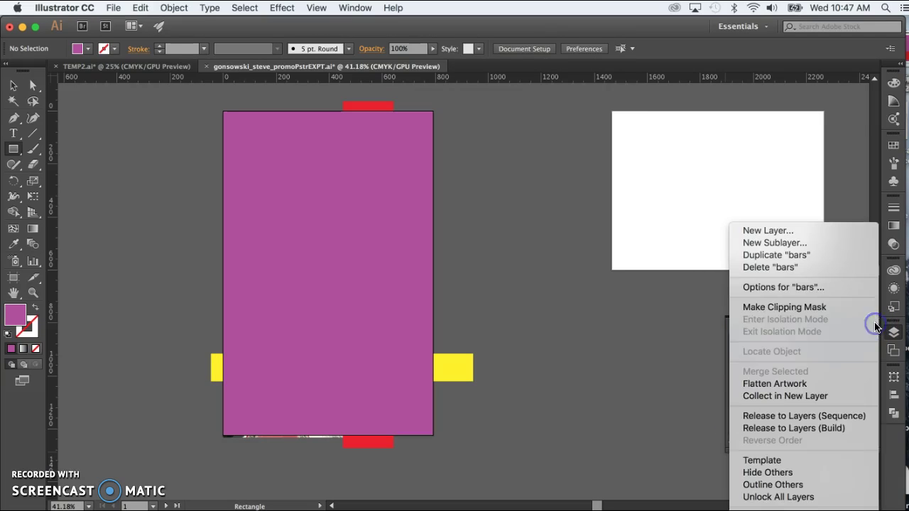
left_click(804, 497)
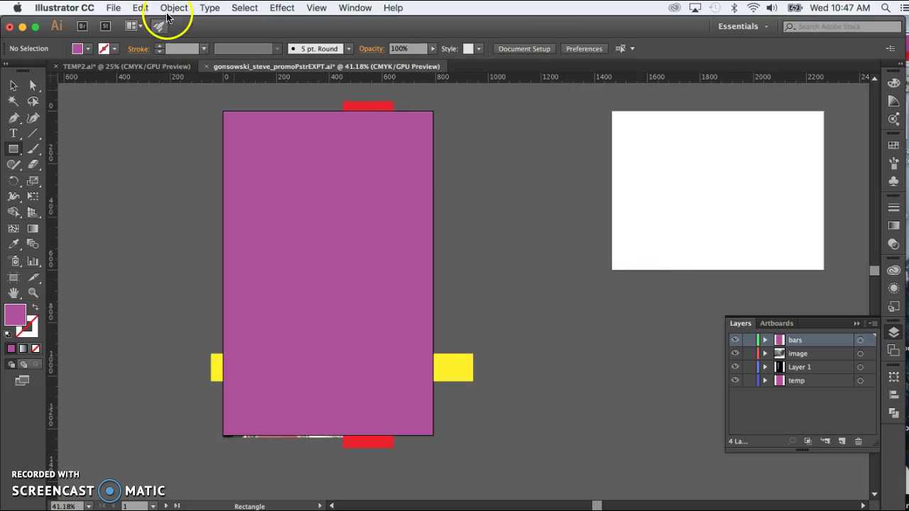
left_click(173, 7)
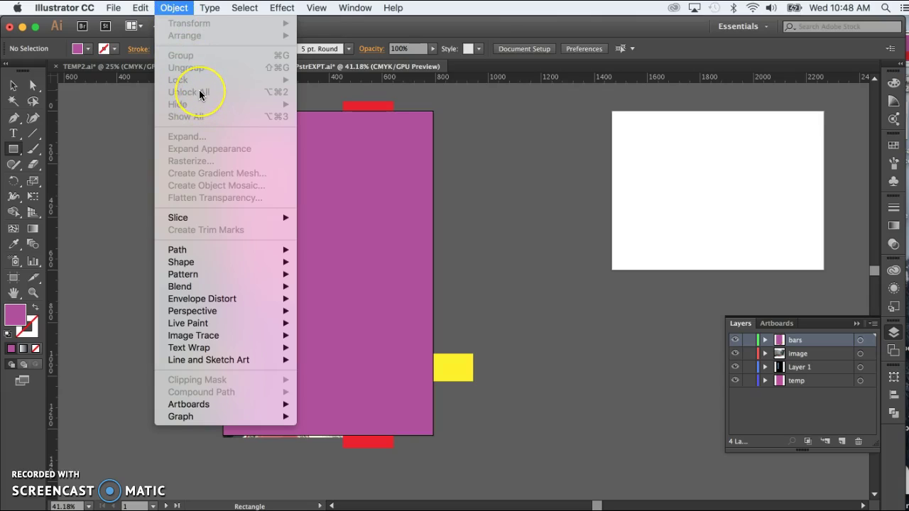
key("Escape")
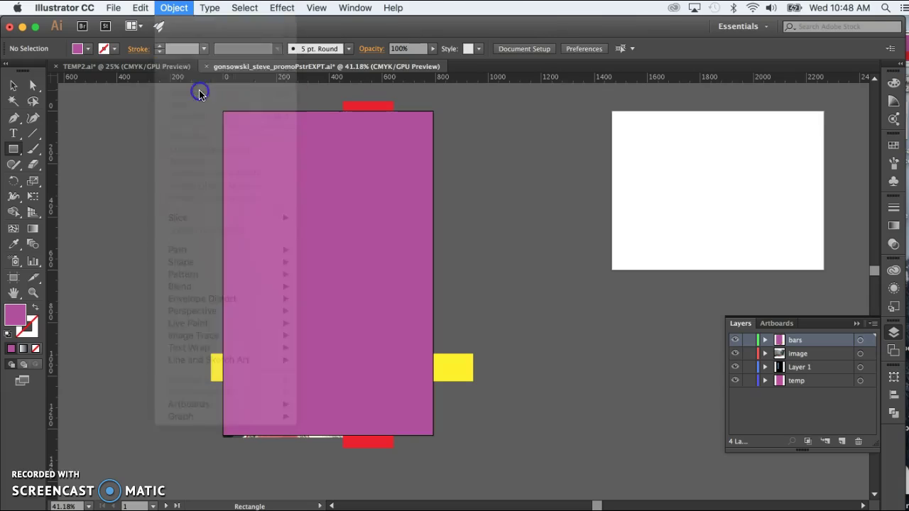
key("v")
left_click(12, 85)
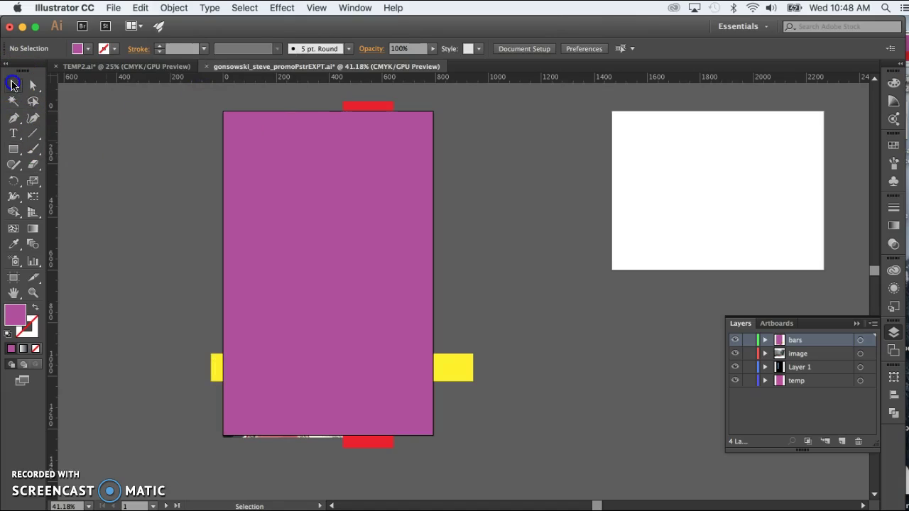
left_click_drag(154, 93, 493, 402)
Step: Option-drag a copy of all the original artwork onto the new artboard, then highlight Word's resizing step
left_click_drag(508, 467, 508, 467)
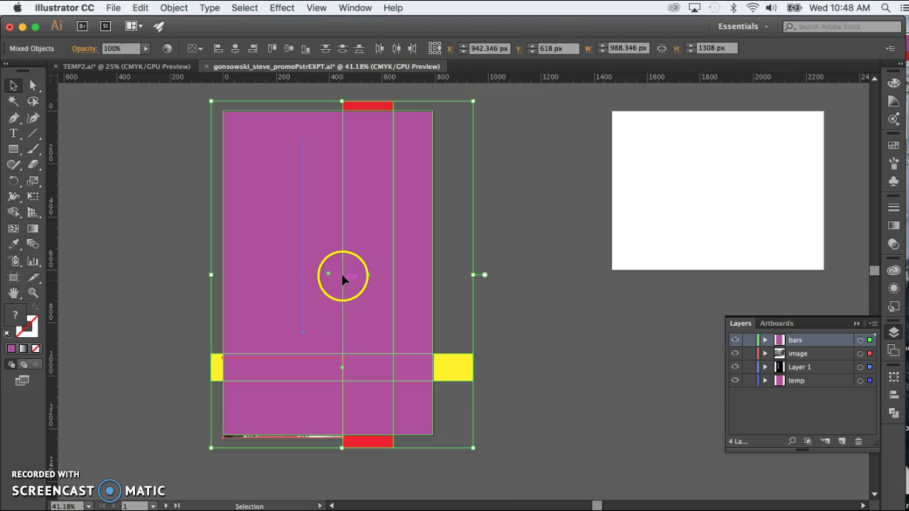
left_click_drag(265, 228, 655, 195)
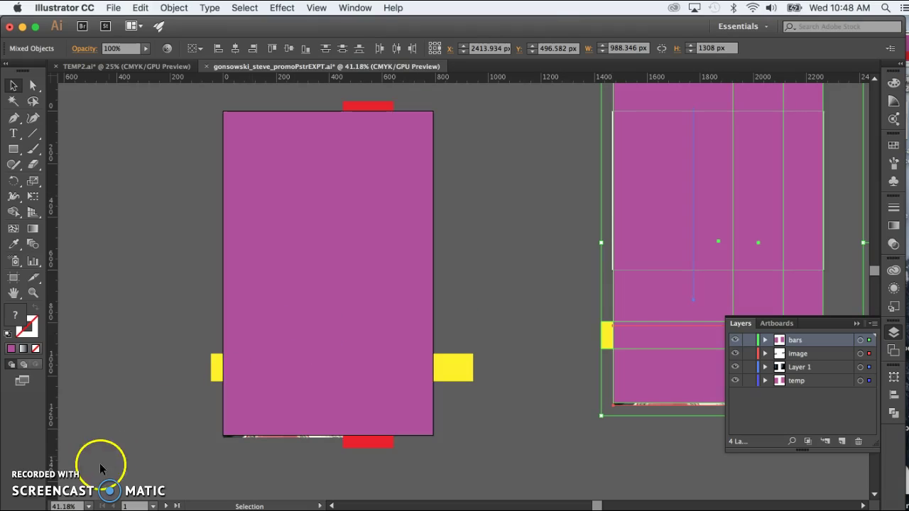
key("super+Tab")
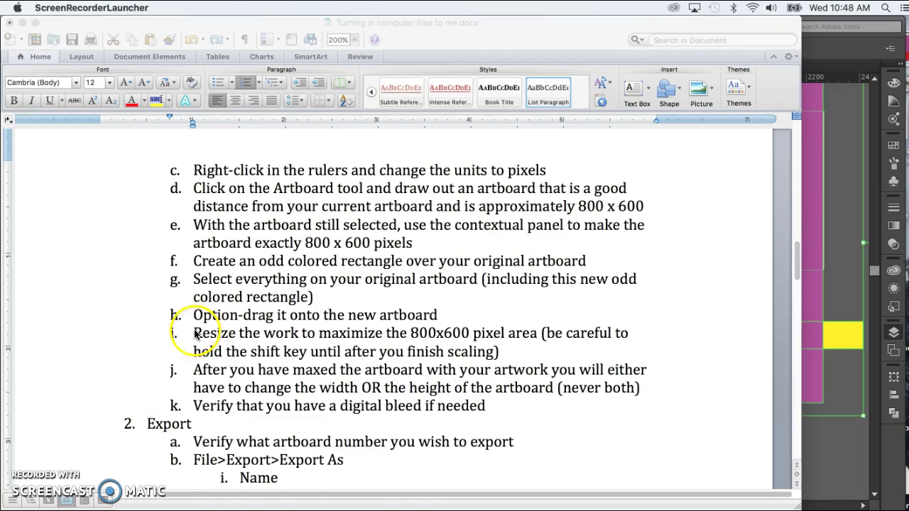
triple_click(197, 334)
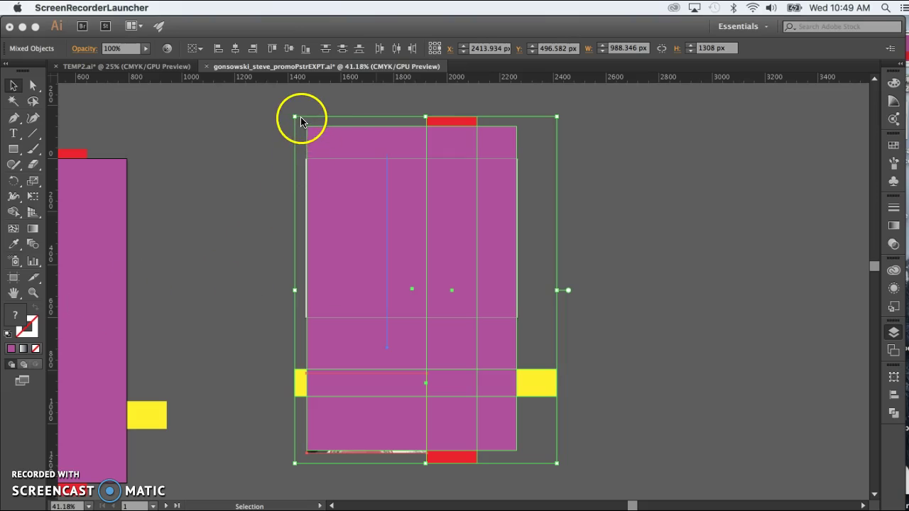
Step: Shift-drag the copy's corner handles to shrink it roughly to the new artboard's height
left_click(260, 124)
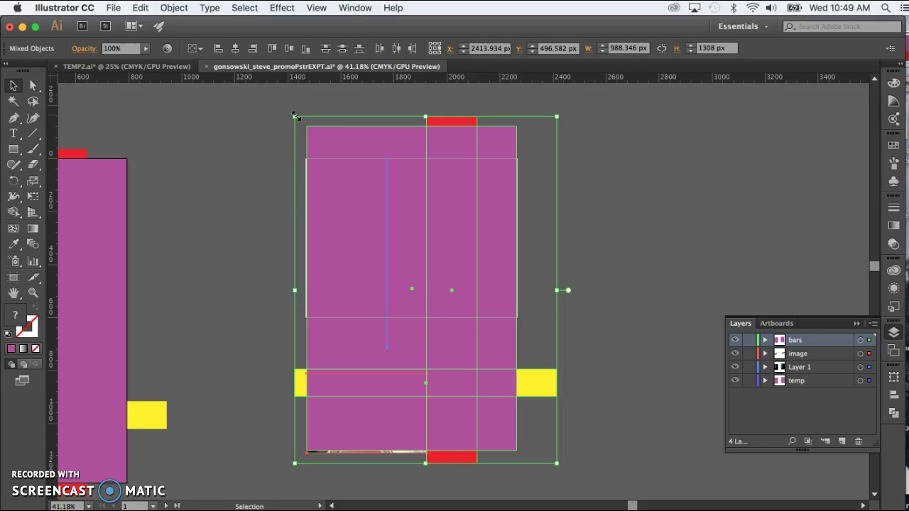
left_click_drag(295, 115, 326, 151)
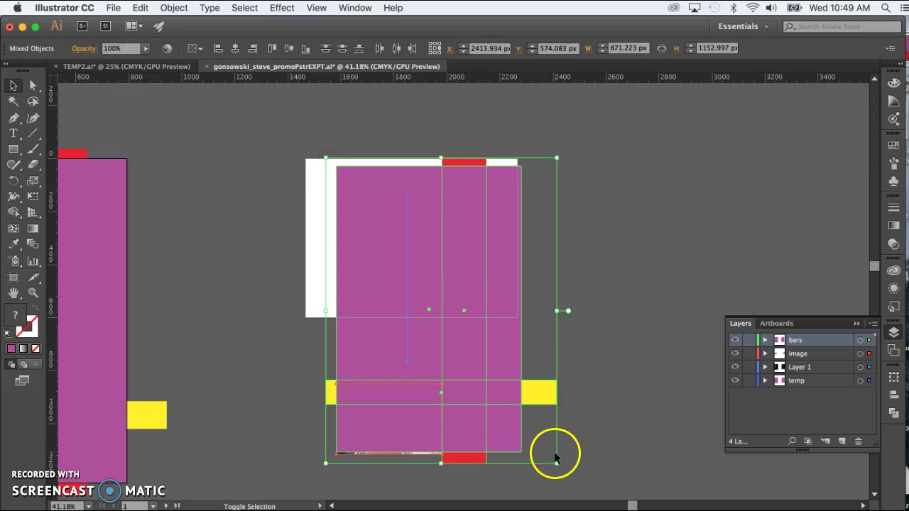
left_click_drag(555, 462, 451, 341)
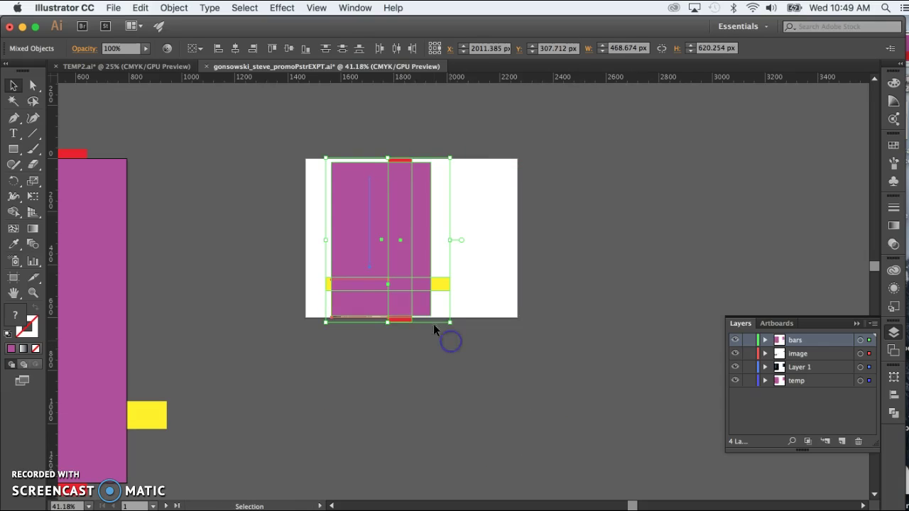
Step: Zoom in and fine-tune the copy to about 483 × 639 px, spanning the full artboard height
left_click(33, 292)
left_click_drag(280, 337, 397, 231)
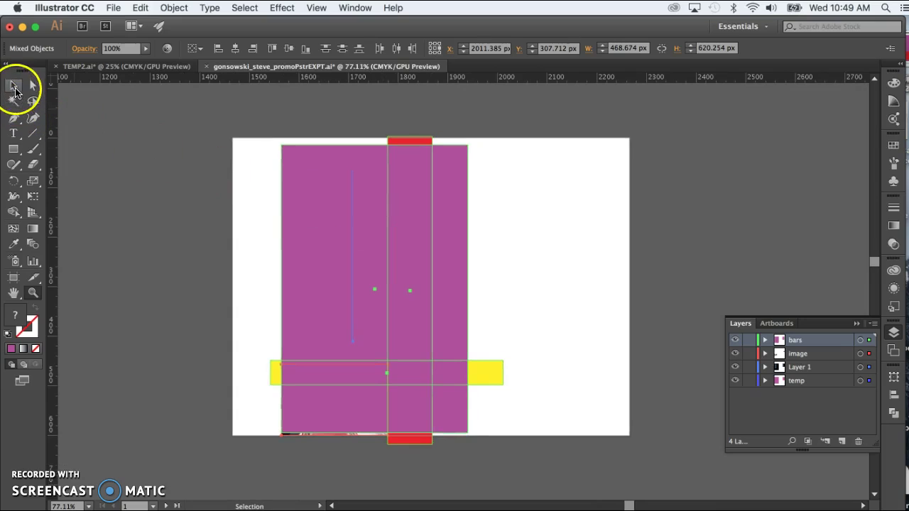
left_click(14, 86)
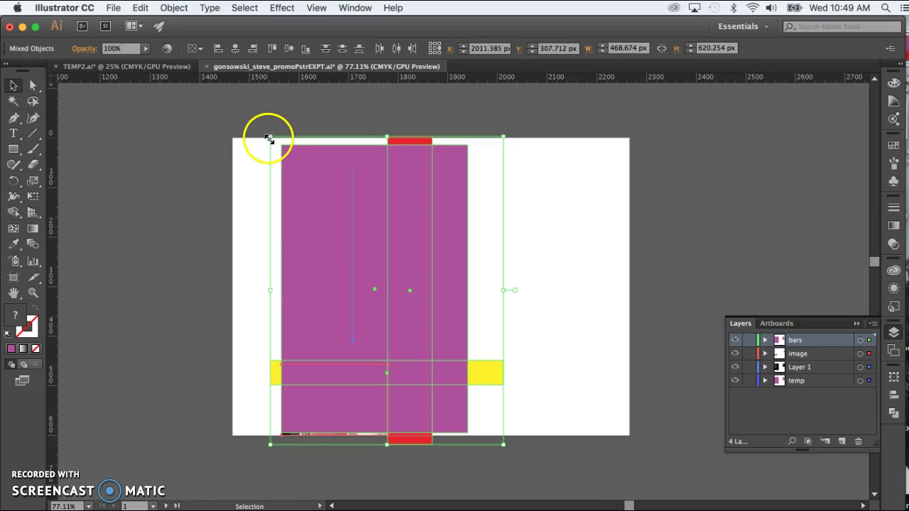
left_click_drag(271, 137, 259, 130)
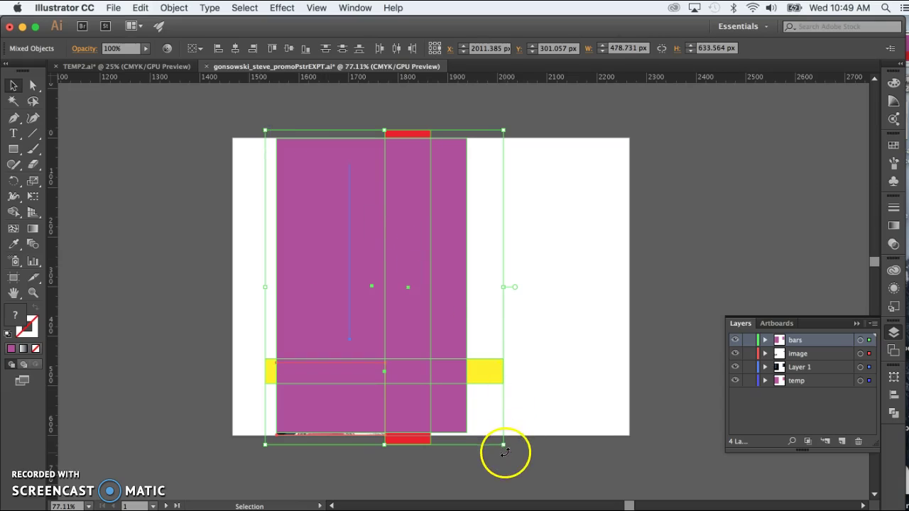
left_click_drag(504, 444, 511, 448)
left_click(554, 471)
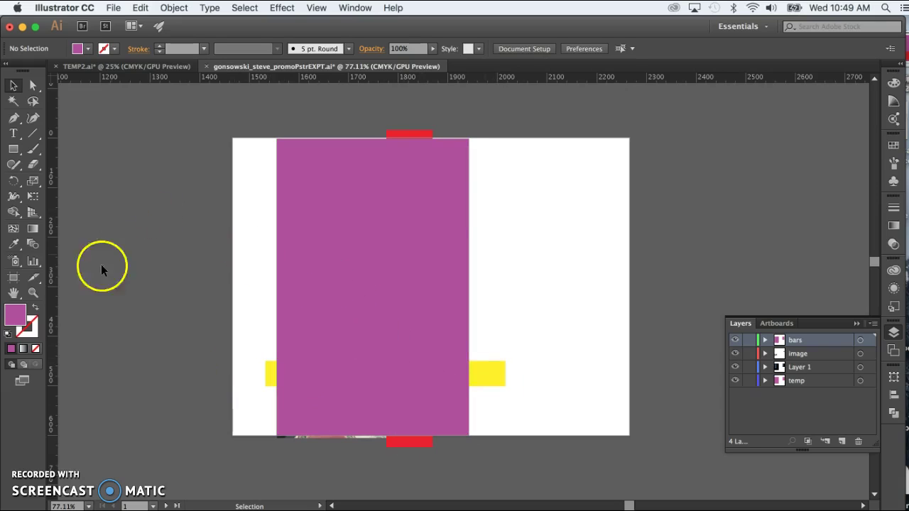
left_click(33, 292)
left_click_drag(258, 171, 465, 116)
Step: Zoom out to both artboards and marquee-select all the bars on the right artboard
scroll(220, 224, "right", 2)
scroll(220, 223, "up", 2)
scroll(220, 223, "right", 1)
scroll(220, 224, "up", 1)
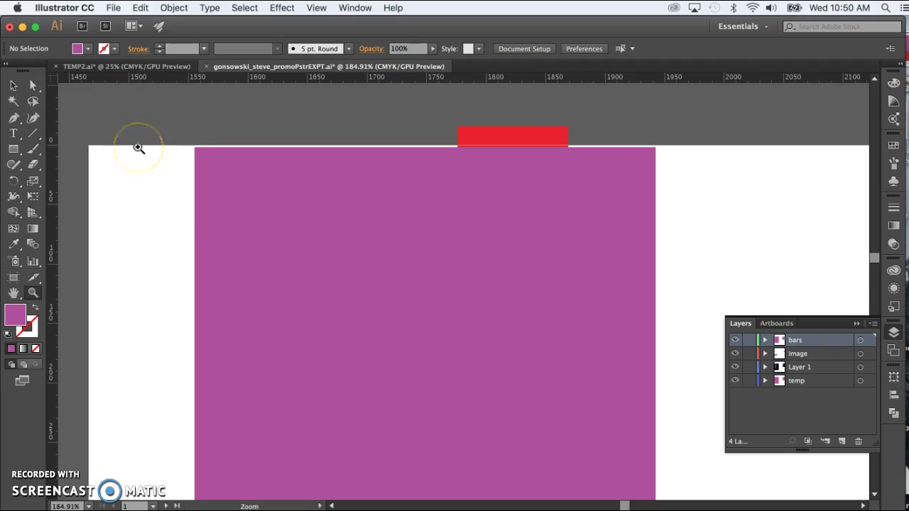
left_click(10, 88)
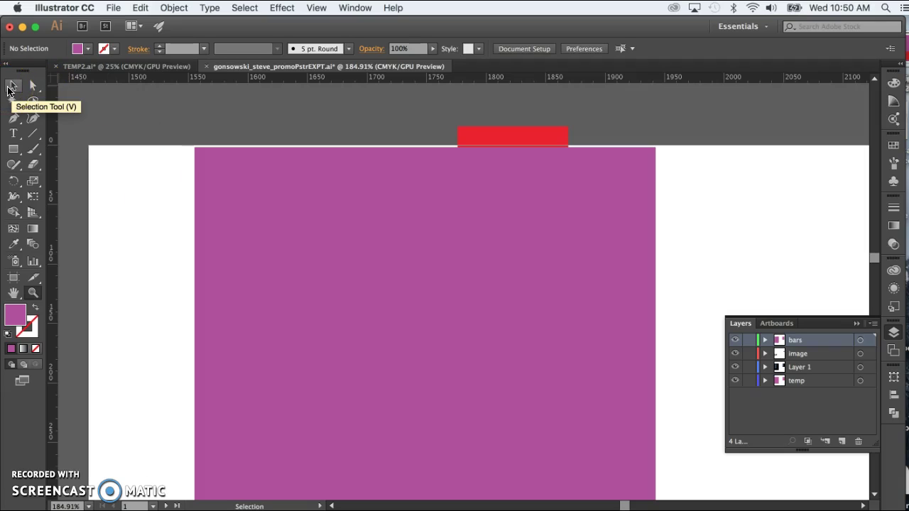
key("super+minus")
key("super+minus")
key("super+minus")
key("super+minus")
key("super+minus")
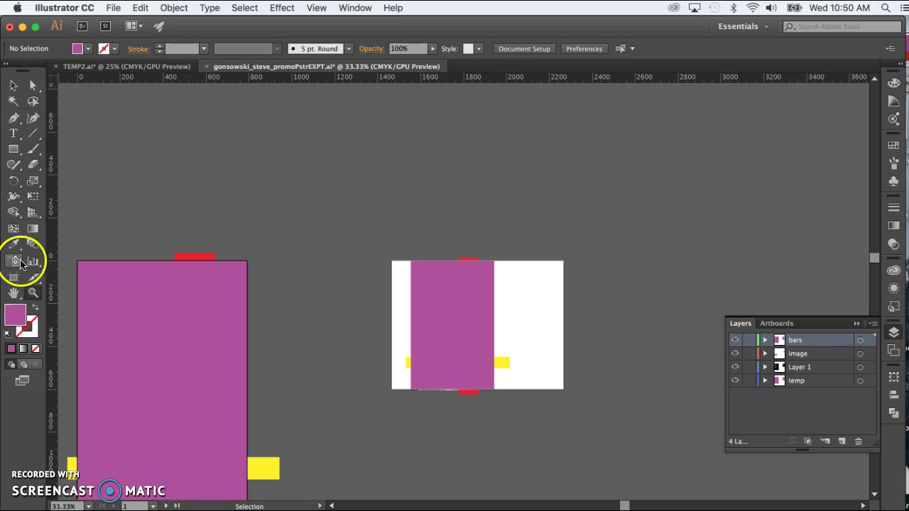
left_click(33, 293)
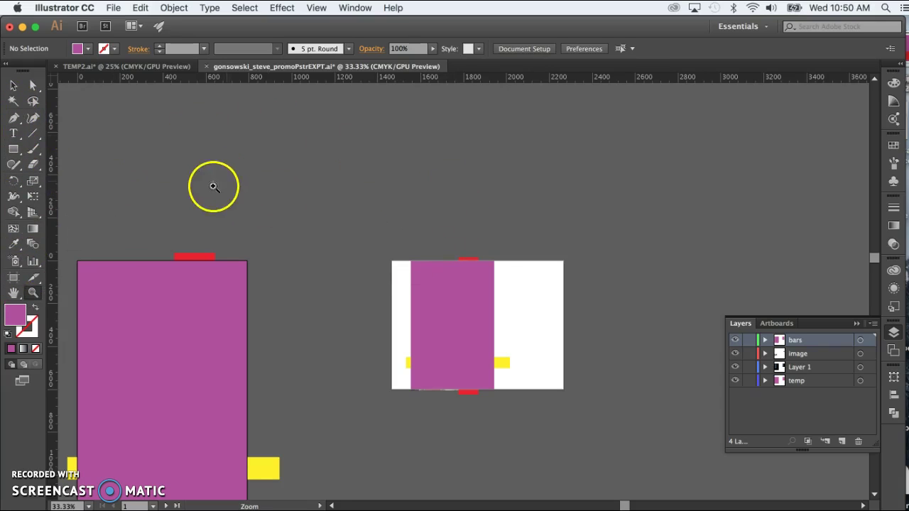
key("v")
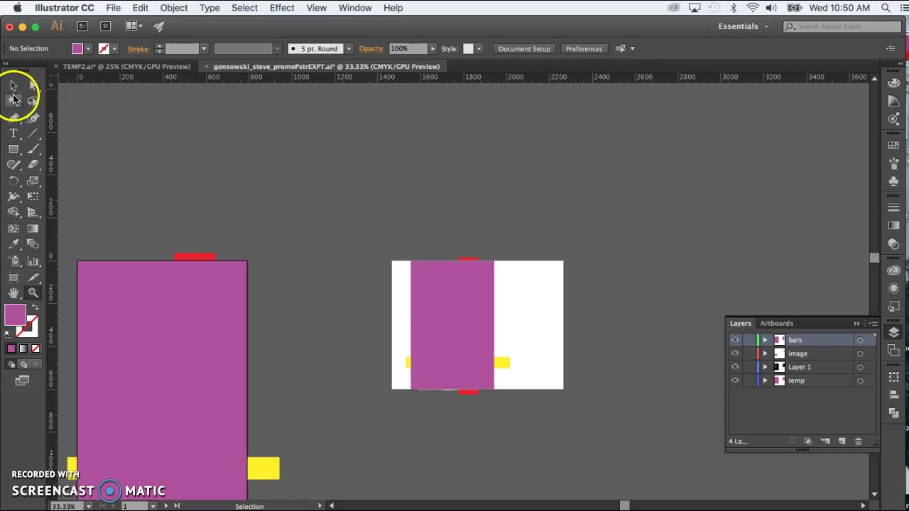
left_click_drag(383, 404, 644, 178)
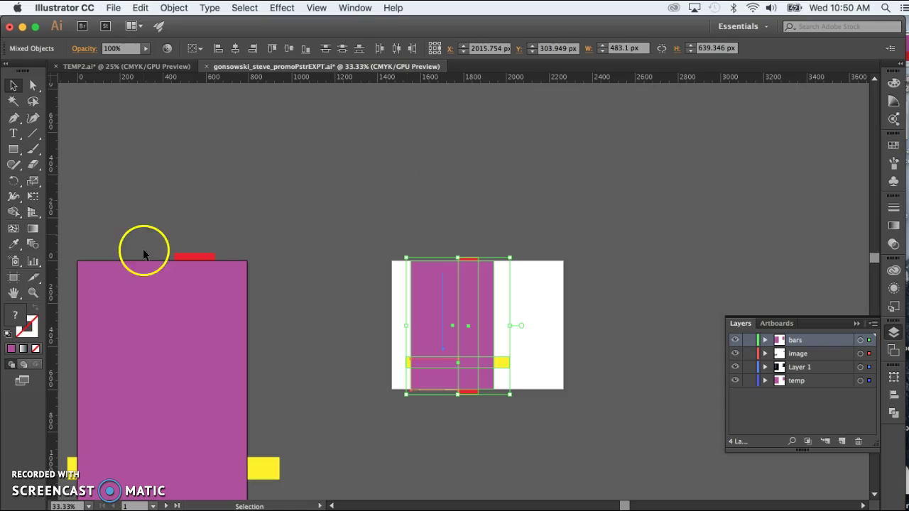
Step: Zoom in on the selected bars to get a close view of the top red bar
left_click(33, 293)
left_click_drag(398, 266, 644, 178)
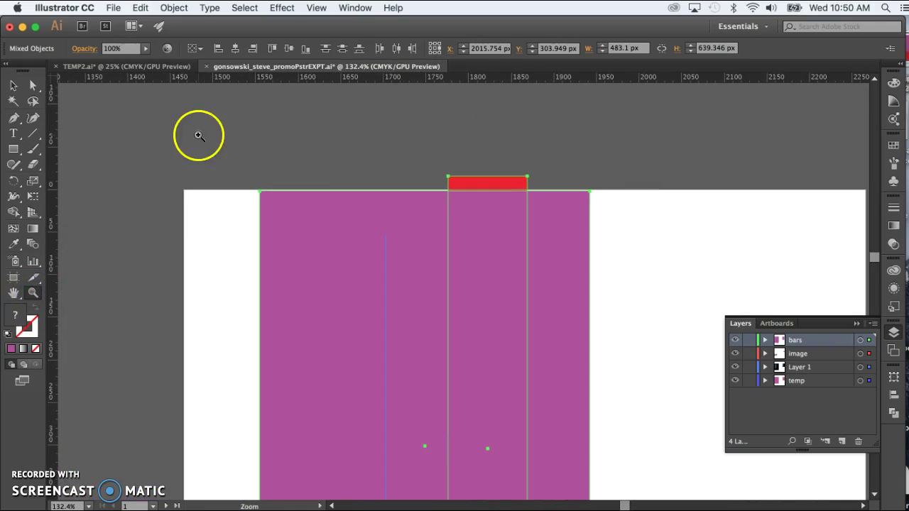
left_click(13, 86)
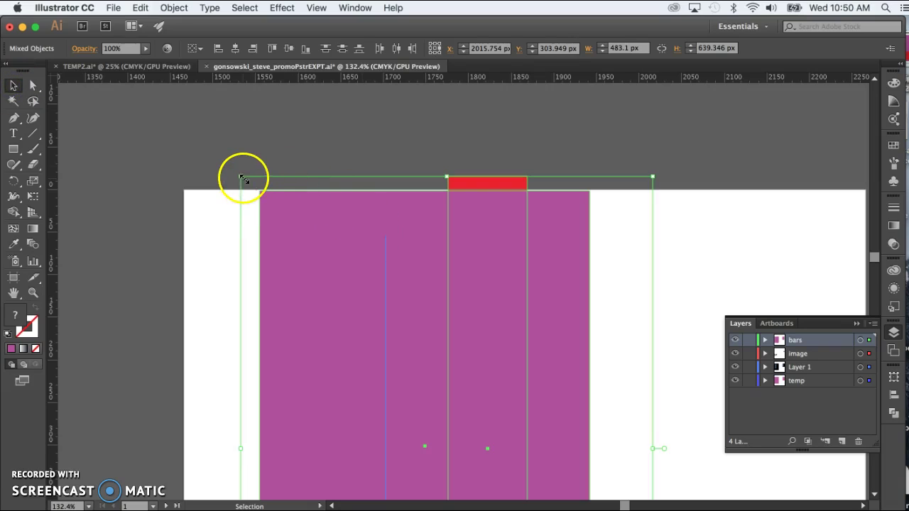
left_click_drag(242, 176, 239, 175)
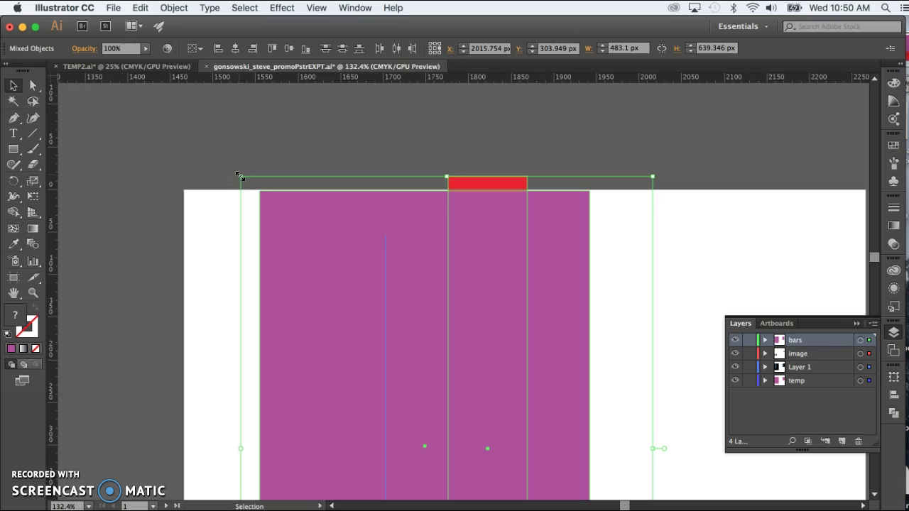
Step: Turn off Snap to Point and stretch the right artwork slightly to 484.6 × 641.3 px
left_click(315, 8)
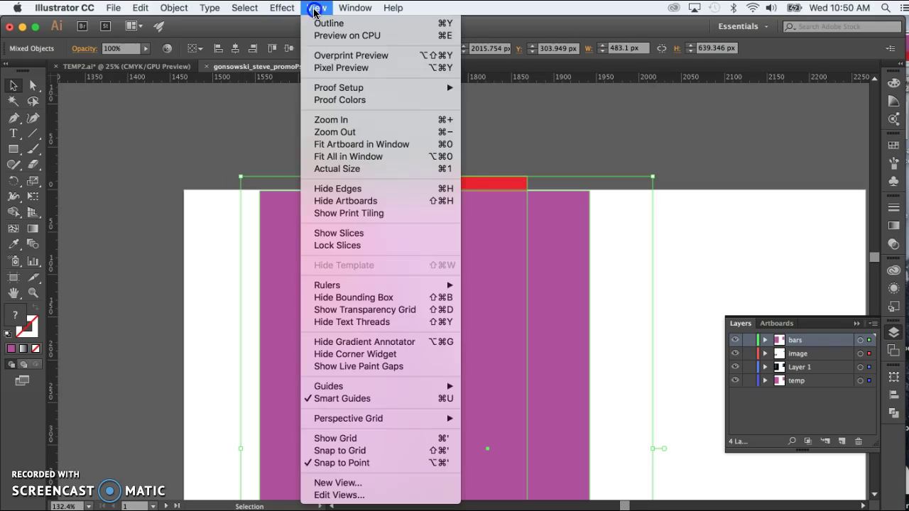
left_click(361, 464)
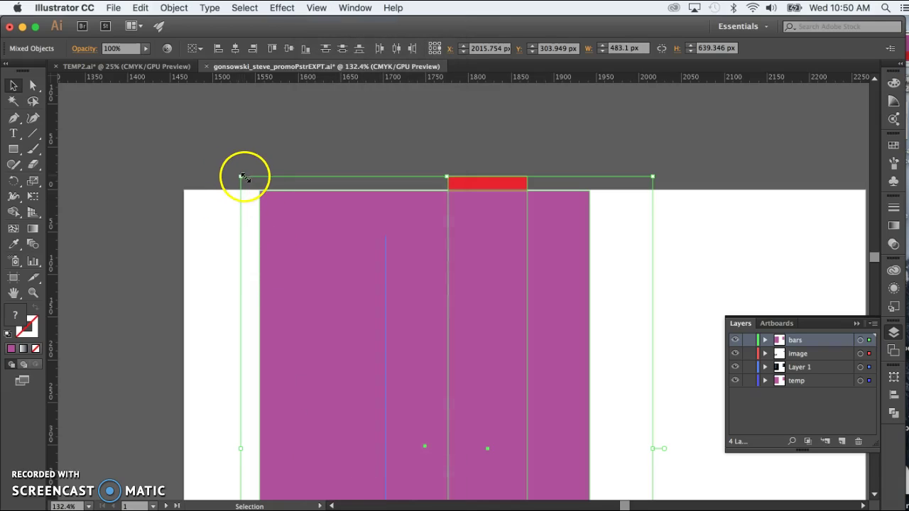
left_click_drag(241, 176, 240, 174)
scroll(329, 268, "down", 10)
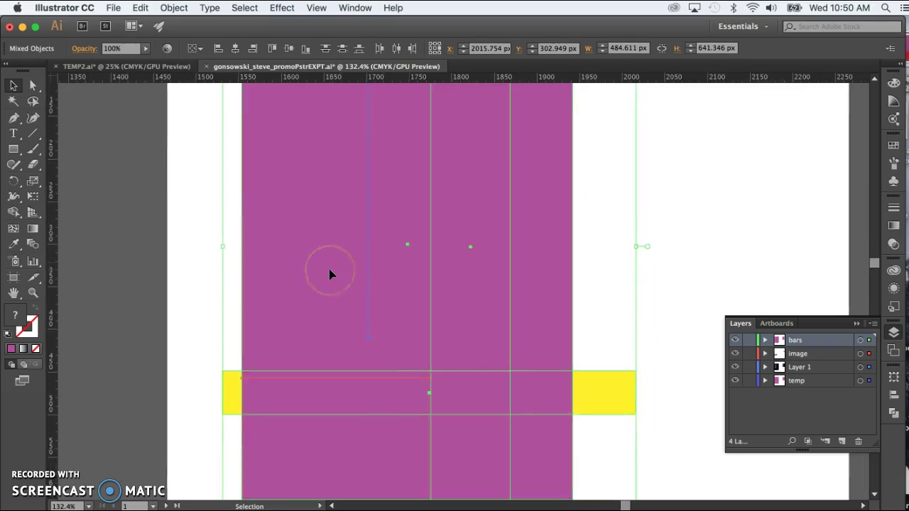
scroll(329, 268, "down", 3)
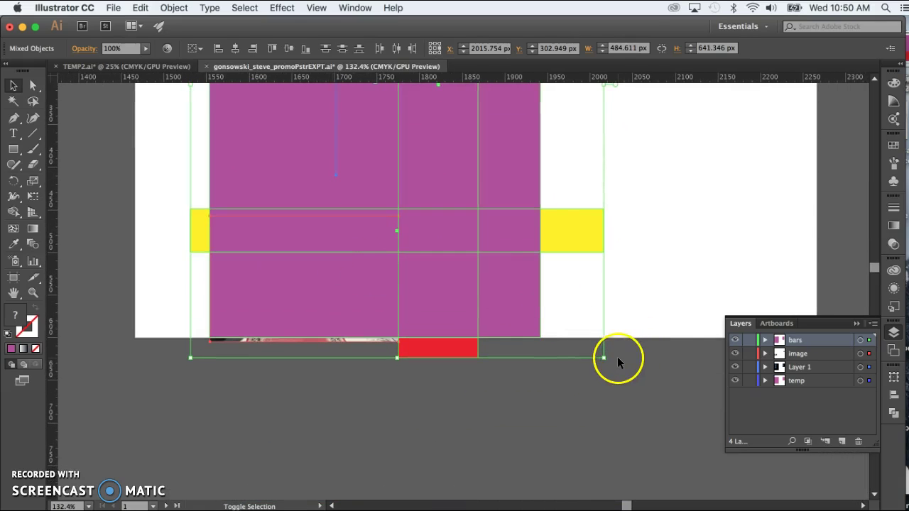
left_click_drag(603, 356, 606, 364)
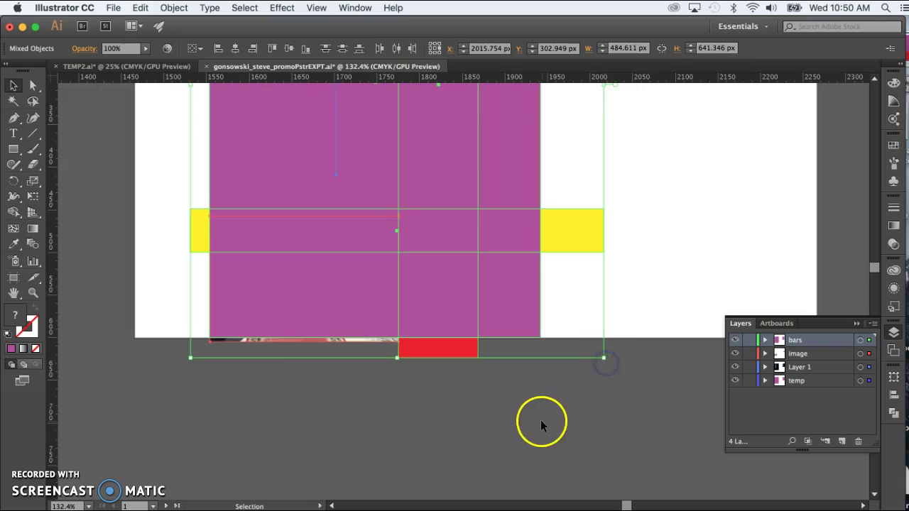
left_click(540, 420)
Step: Fit the artboard in the window, zoom out, and bring up the TEMP2.ai document
double_click(16, 294)
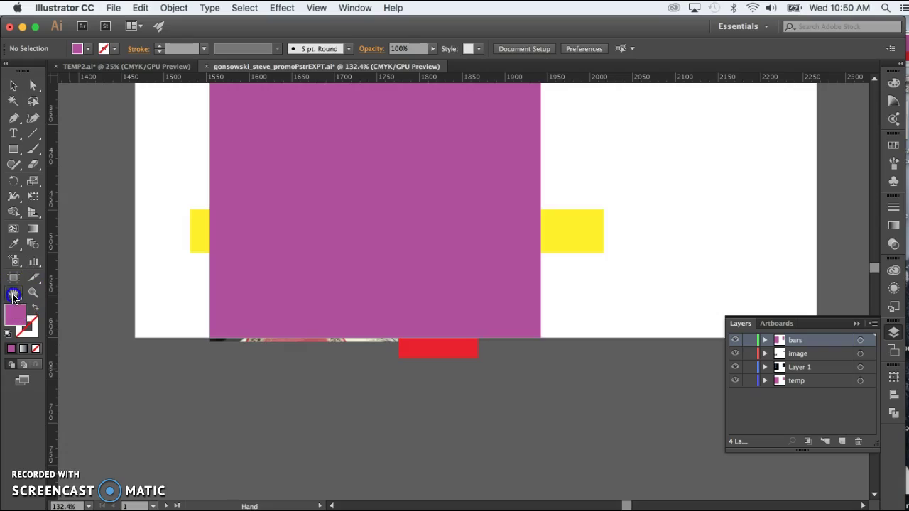
key("super+minus")
key("super+minus")
key("super+minus")
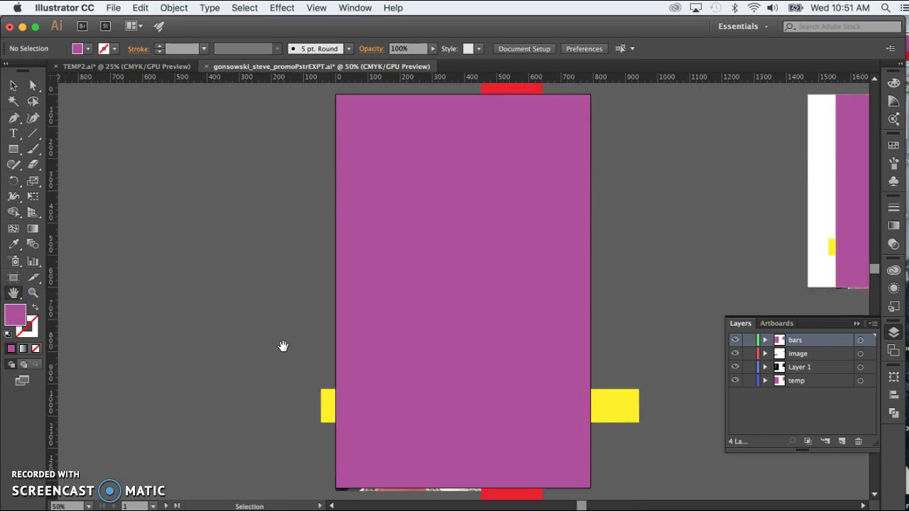
scroll(610, 277, "right", 6)
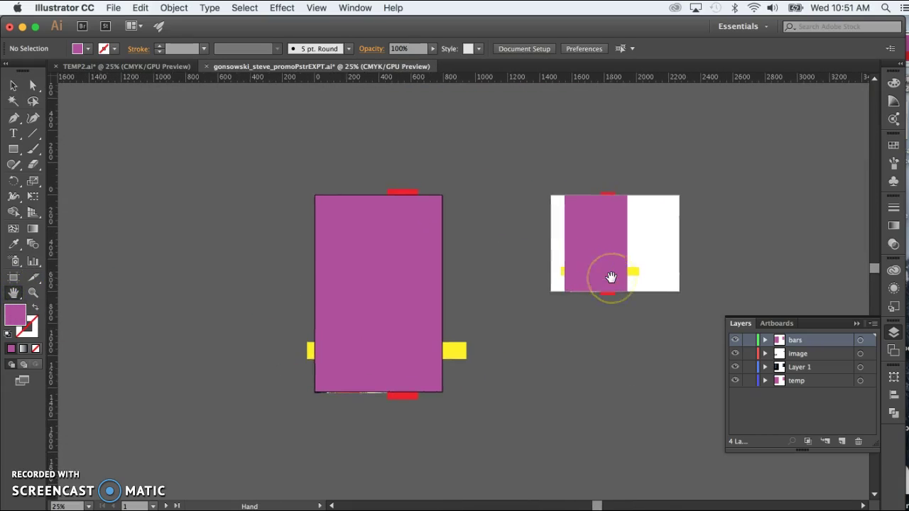
left_click(351, 170)
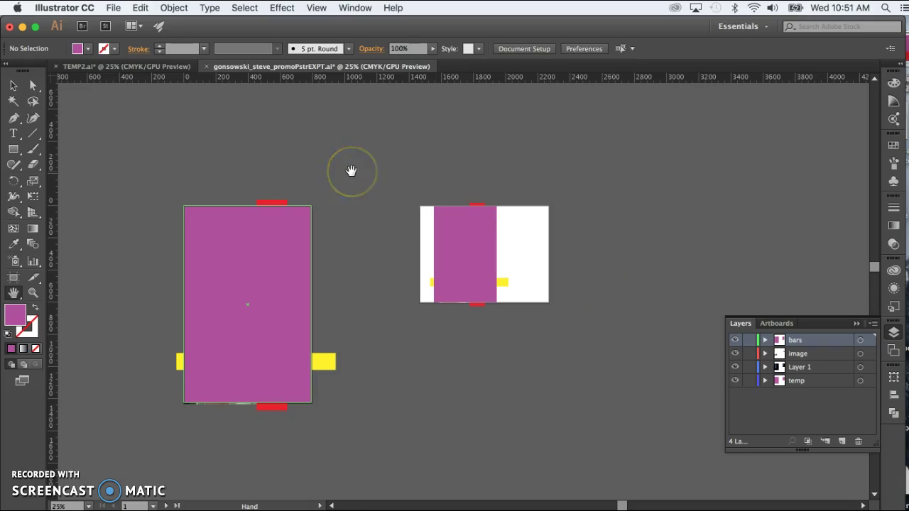
left_click(154, 169)
Step: In TEMP2.ai, copy the pink, yellow and red rectangles onto the white artboard
left_click(150, 65)
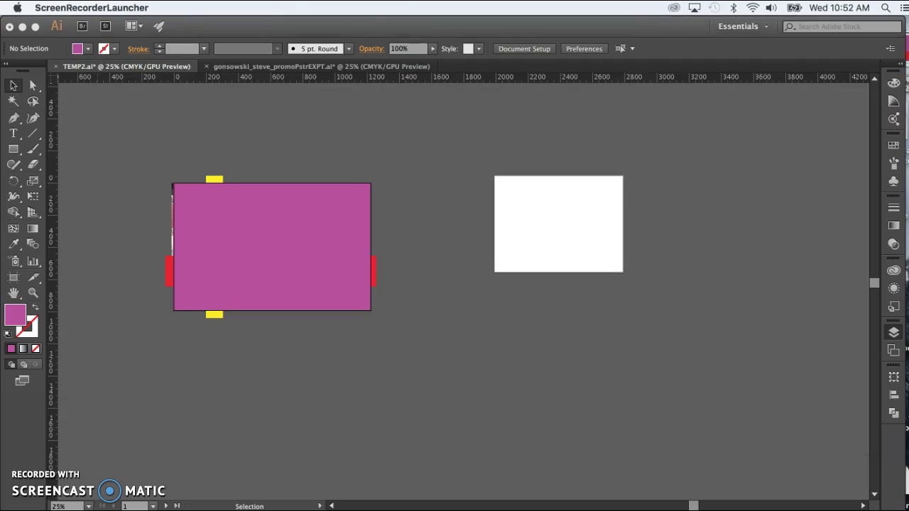
left_click(14, 87)
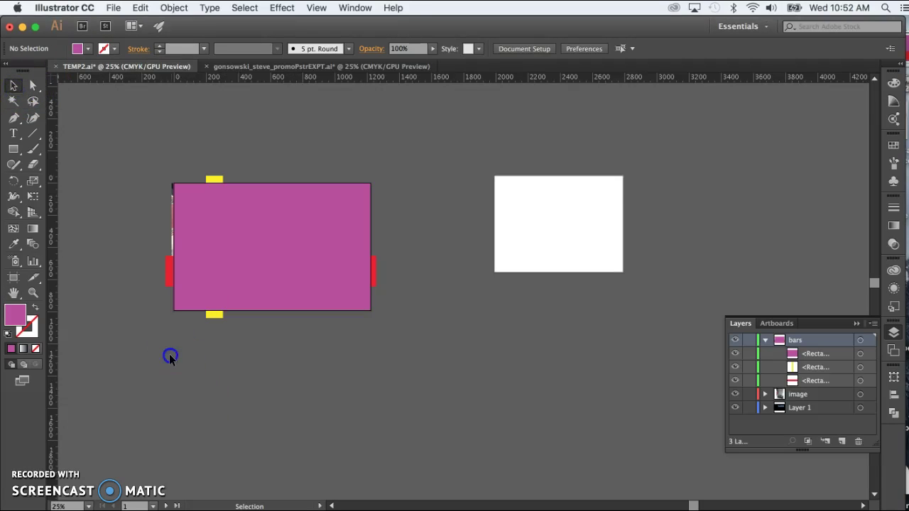
left_click_drag(399, 146, 400, 146)
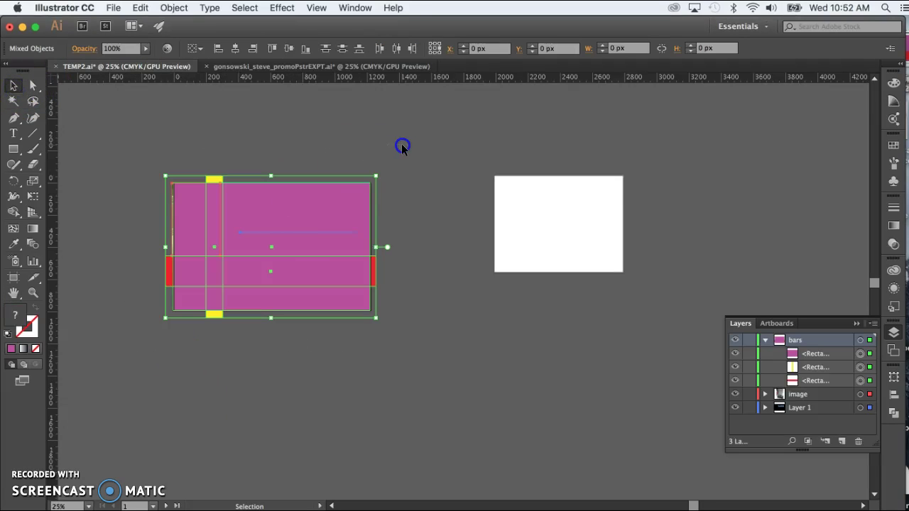
left_click_drag(317, 228, 639, 217)
Step: Scale the copy down to span the white artboard's full width and zoom in to check
scroll(465, 324, "right", 5)
scroll(465, 324, "up", 1)
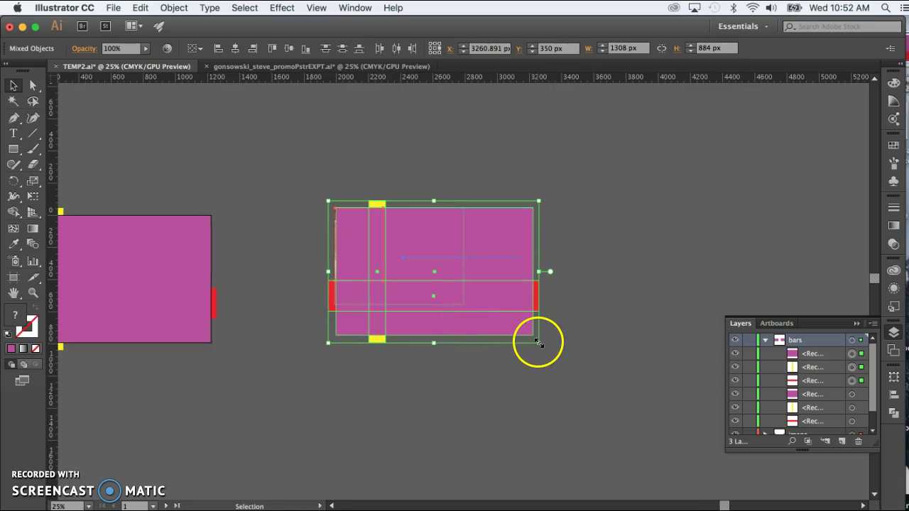
left_click_drag(538, 343, 465, 319)
left_click(471, 355)
left_click(35, 295)
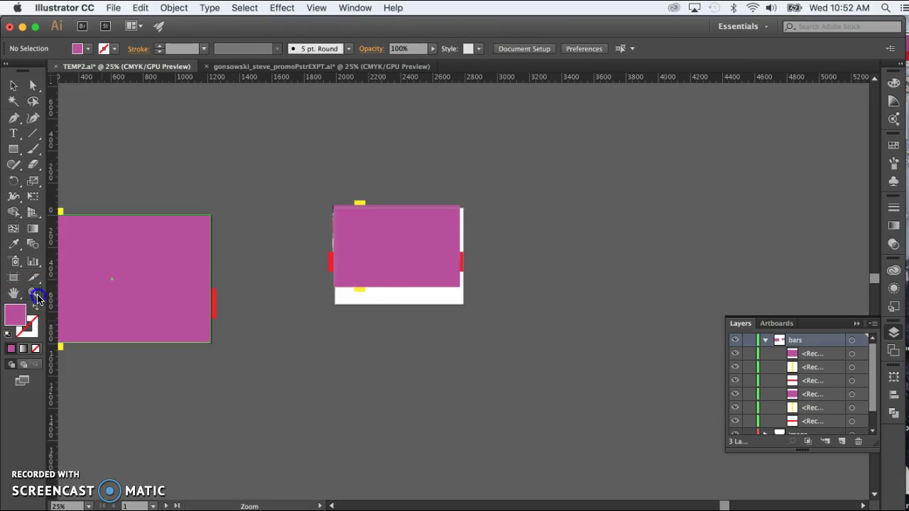
left_click_drag(334, 284, 436, 223)
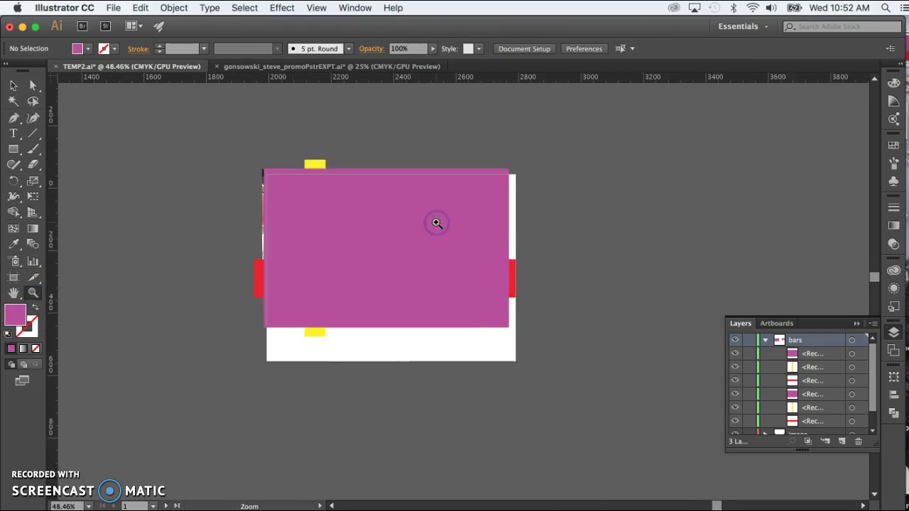
left_click(115, 445)
key("v")
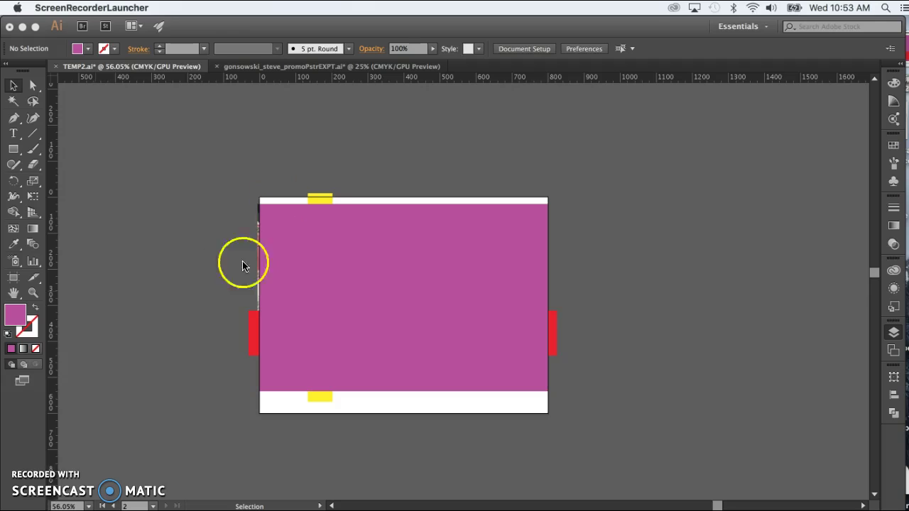
Step: Highlight step j in Word about changing only the artboard's width or height, then return
key("super+Tab")
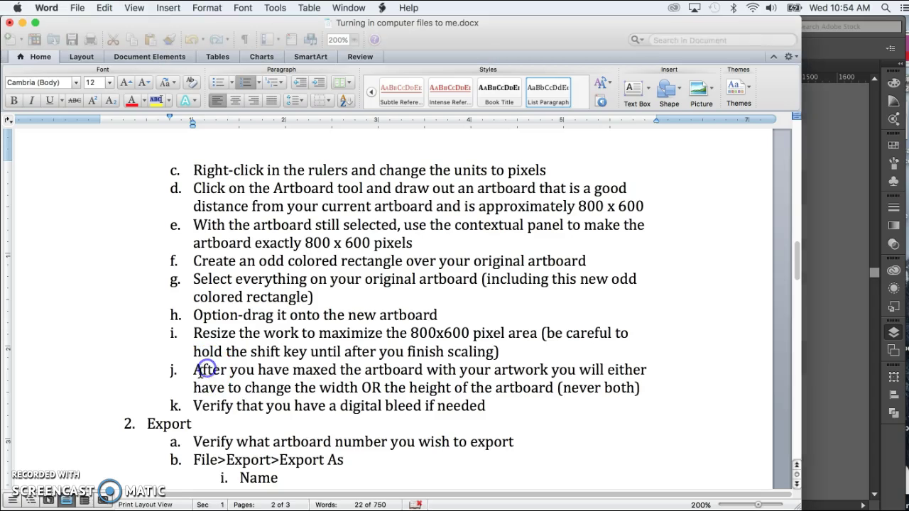
left_click_drag(195, 369, 648, 382)
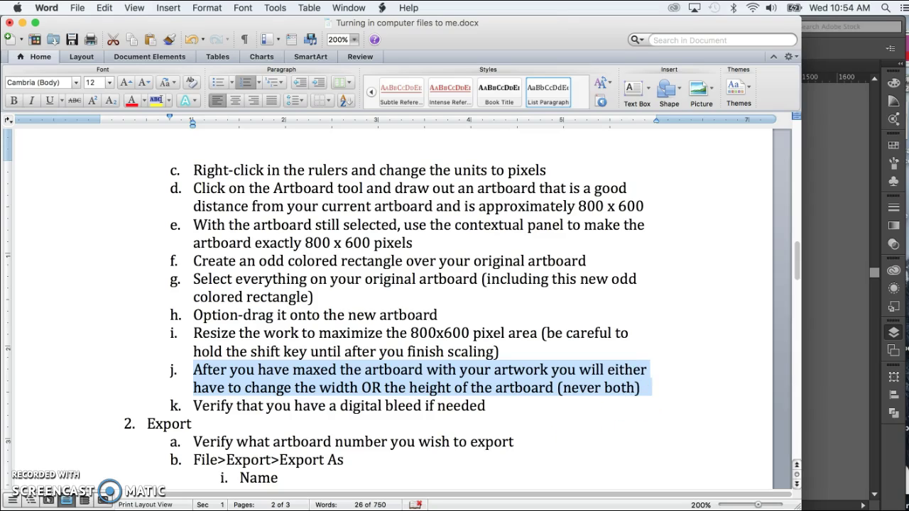
key("super+Tab")
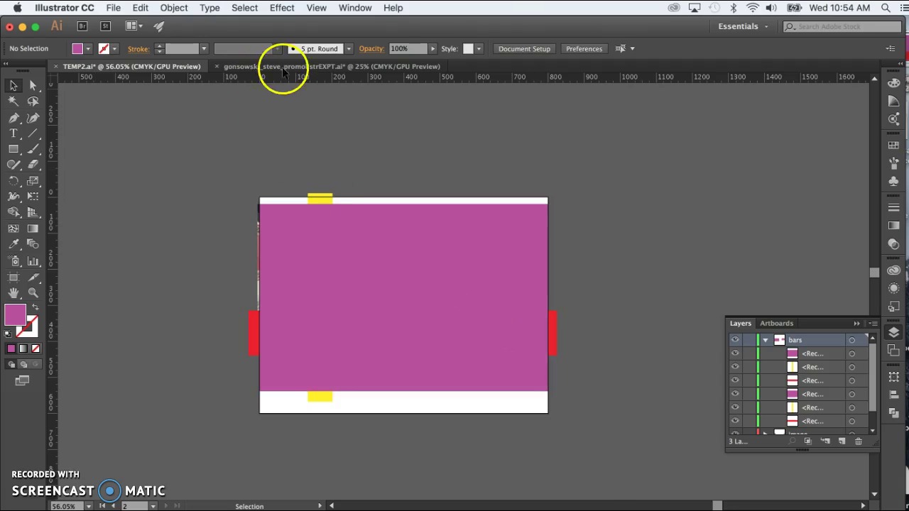
left_click(291, 66)
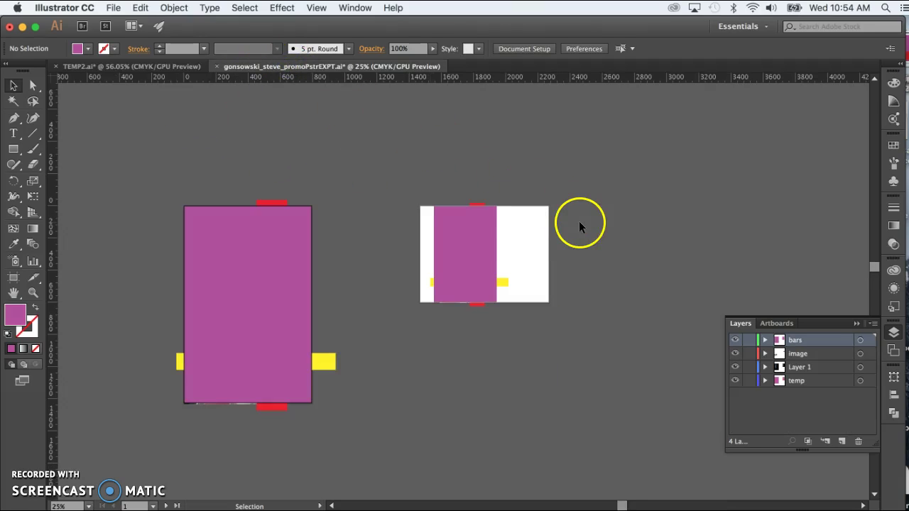
left_click(33, 292)
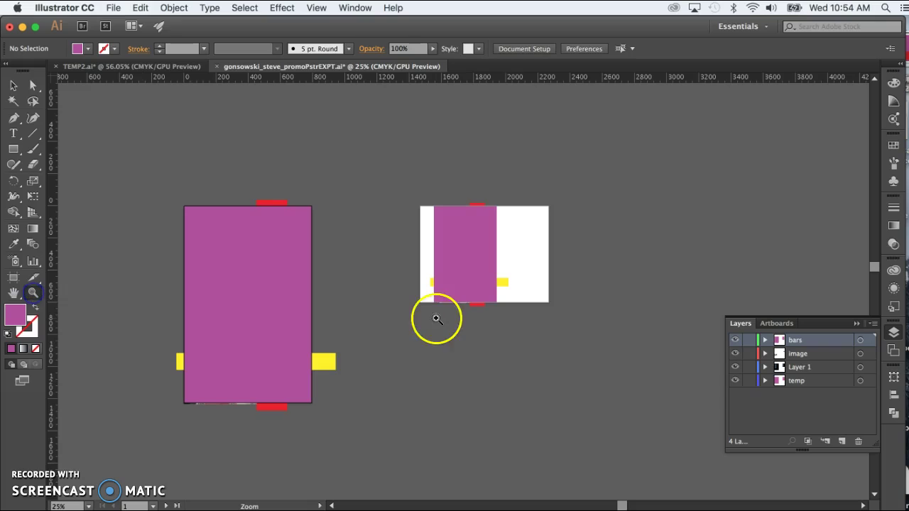
left_click_drag(436, 318, 535, 219)
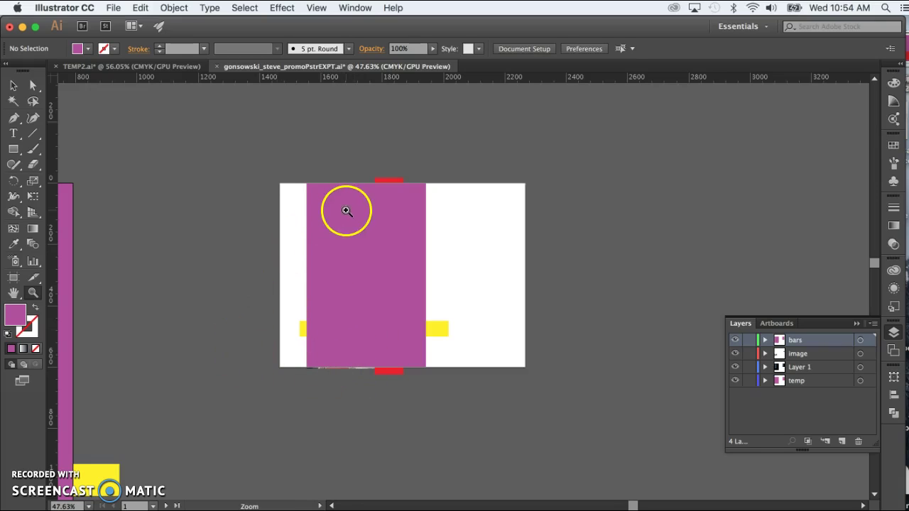
left_click_drag(311, 386, 577, 205)
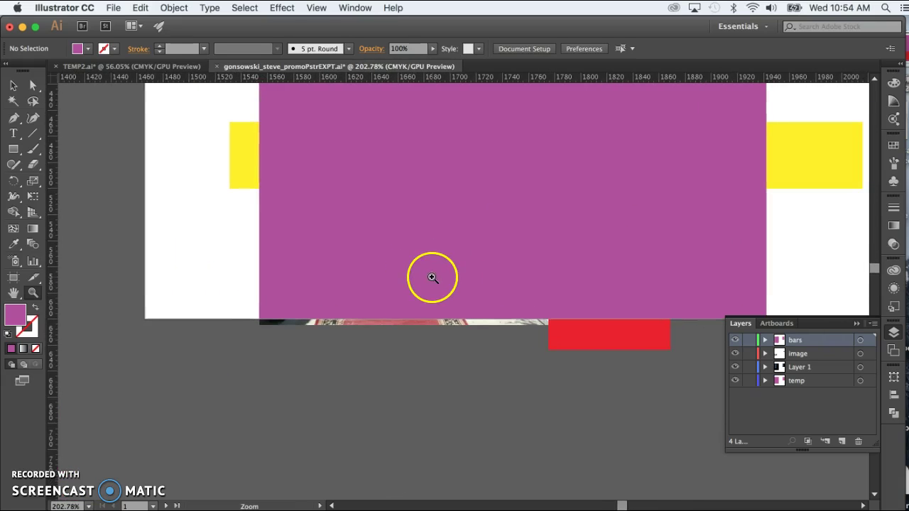
key("v")
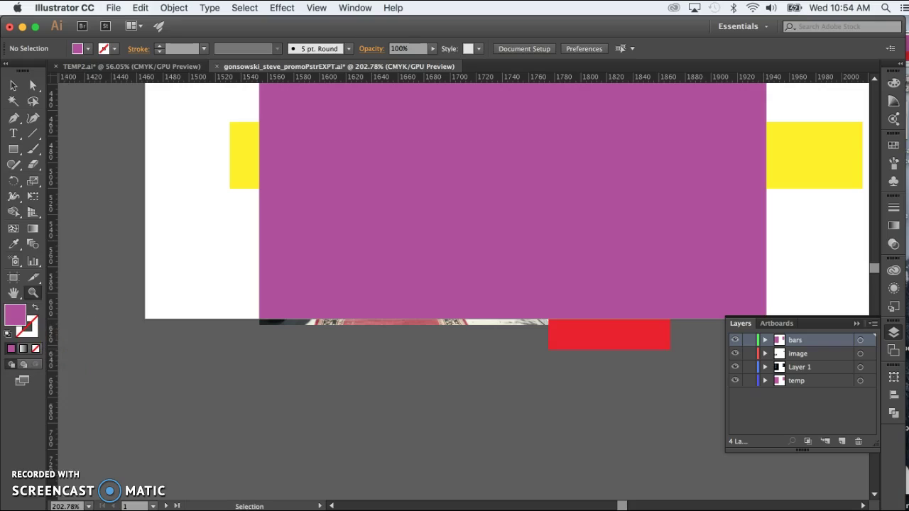
left_click(16, 290)
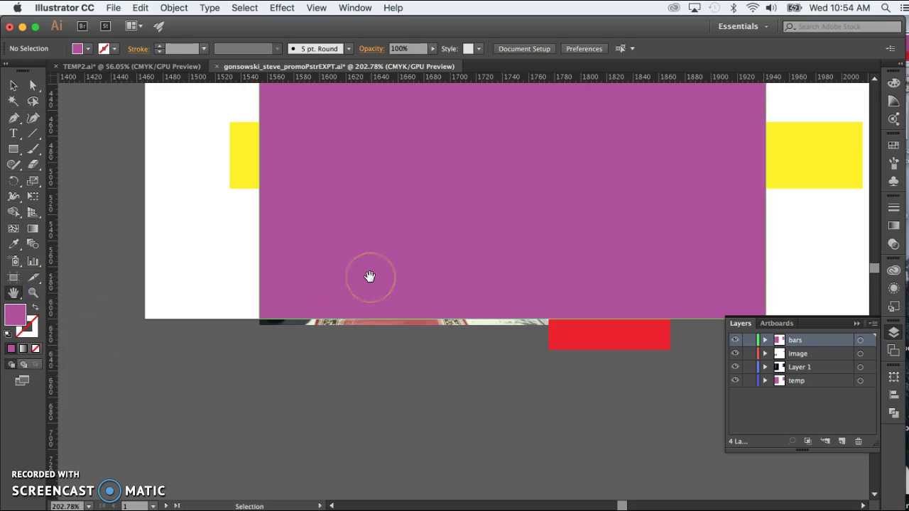
key("super+minus")
key("super+minus")
key("super+minus")
key("super+minus")
left_click_drag(383, 276, 388, 277)
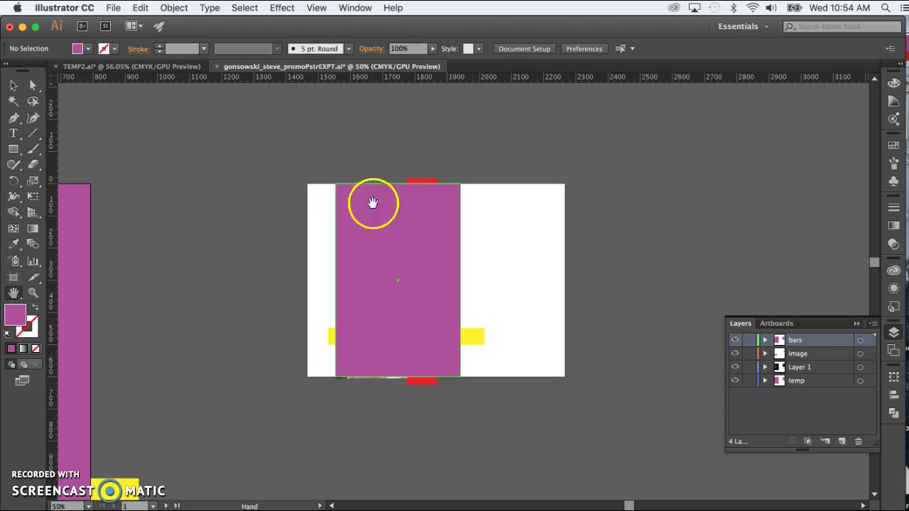
left_click(147, 68)
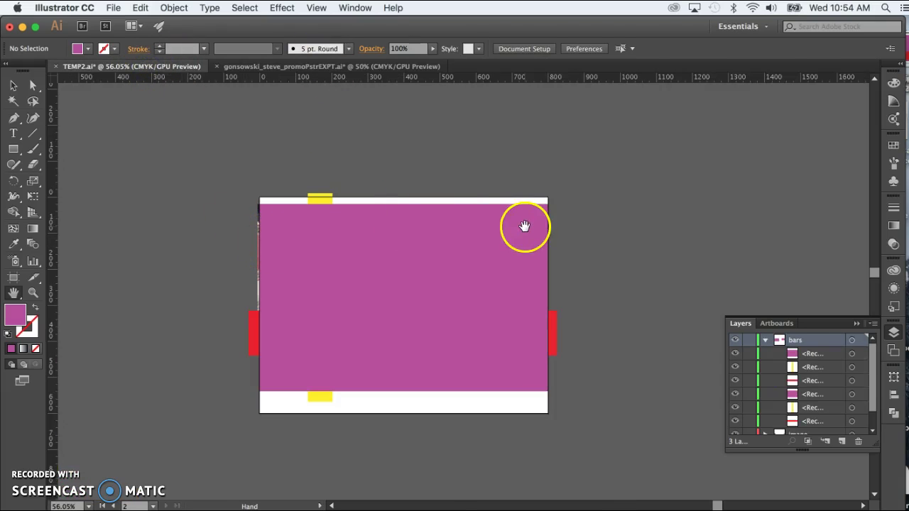
left_click(310, 68)
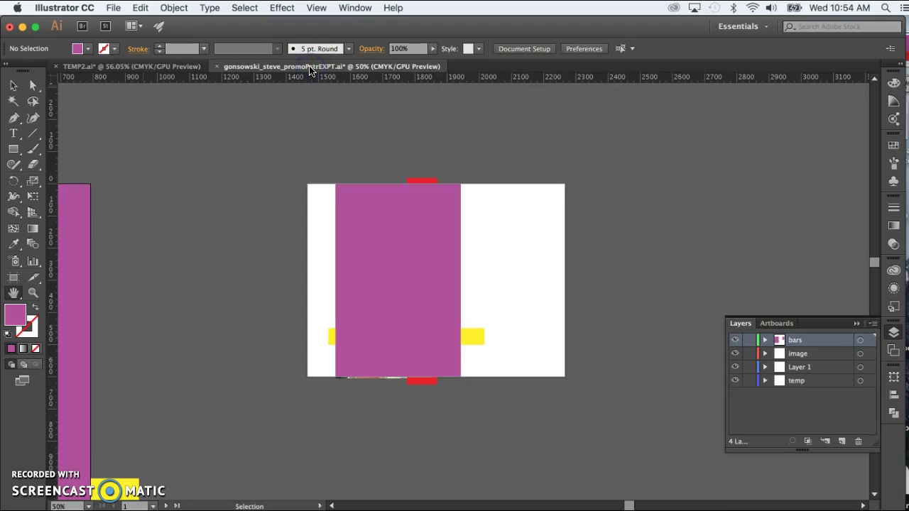
left_click(77, 198)
Step: Pull Artboard 7's left and right edges in to the purple rectangle, making it 388.34 × 600 px
left_click(13, 277)
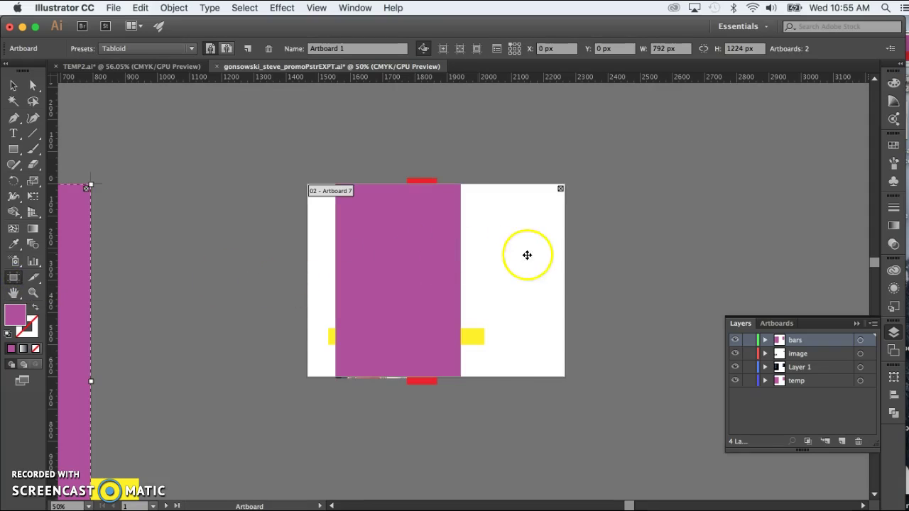
left_click(526, 255)
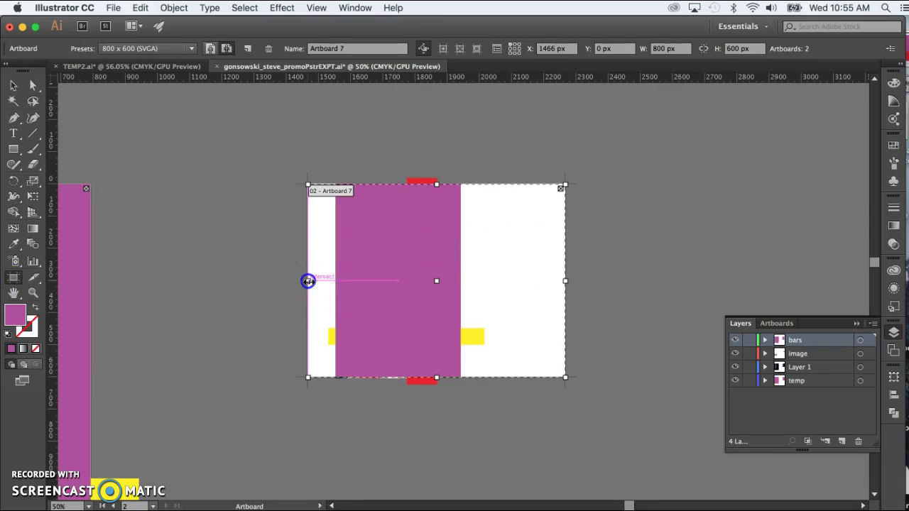
left_click_drag(309, 281, 336, 281)
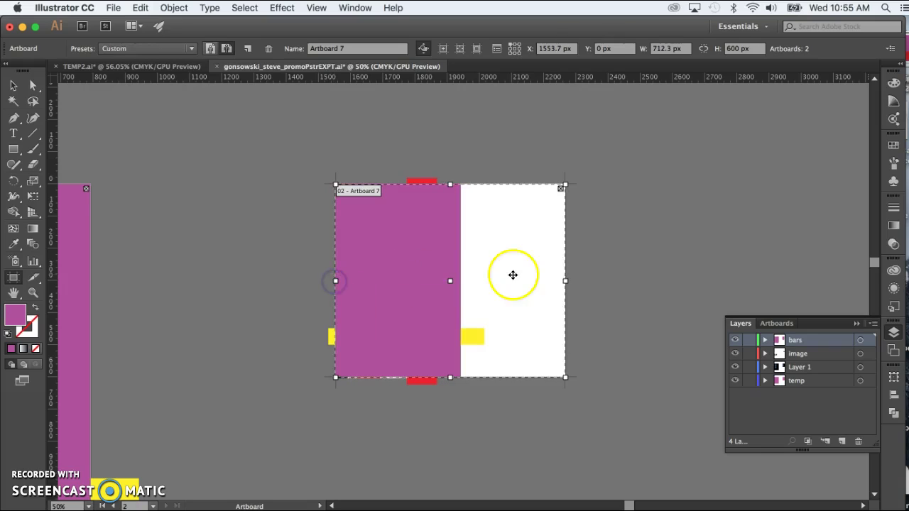
left_click_drag(568, 280, 464, 281)
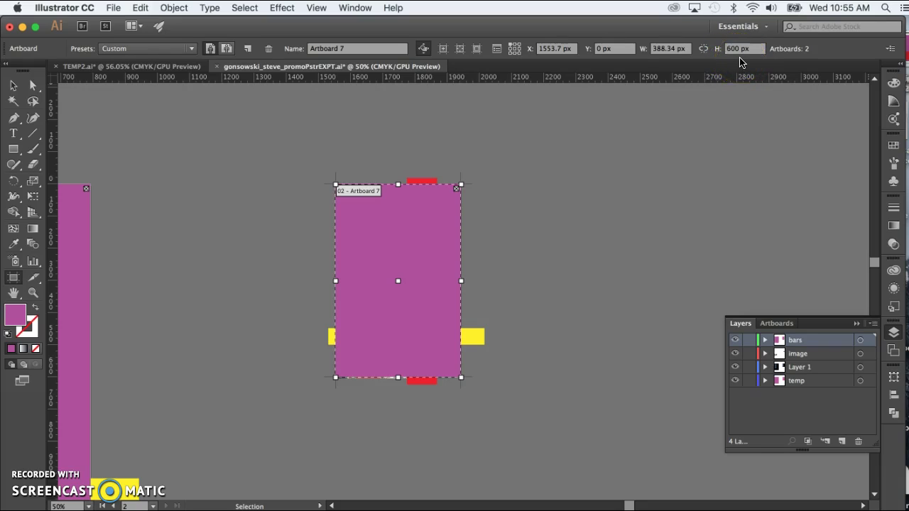
left_click(669, 52)
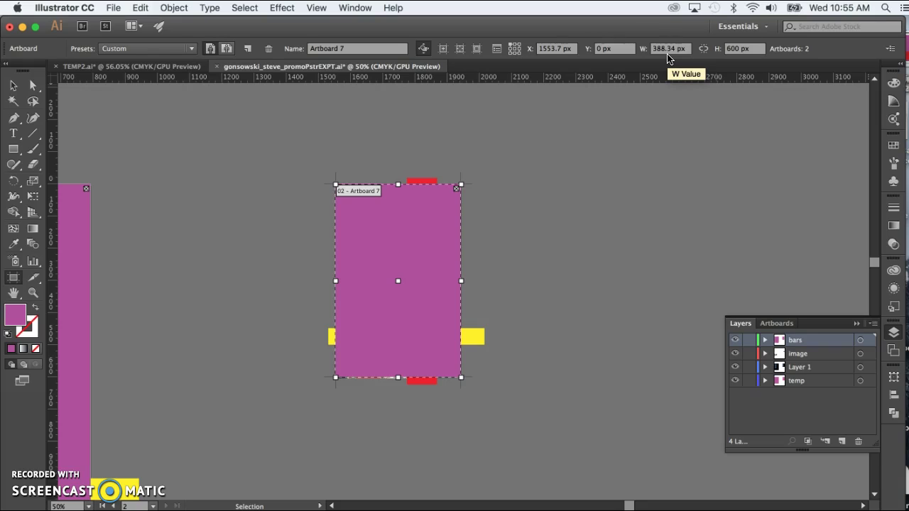
Step: In TEMP2.ai, pull Artboard 6's bottom and top edges in to the artwork, making it 800 × 518.92 px
left_click(151, 67)
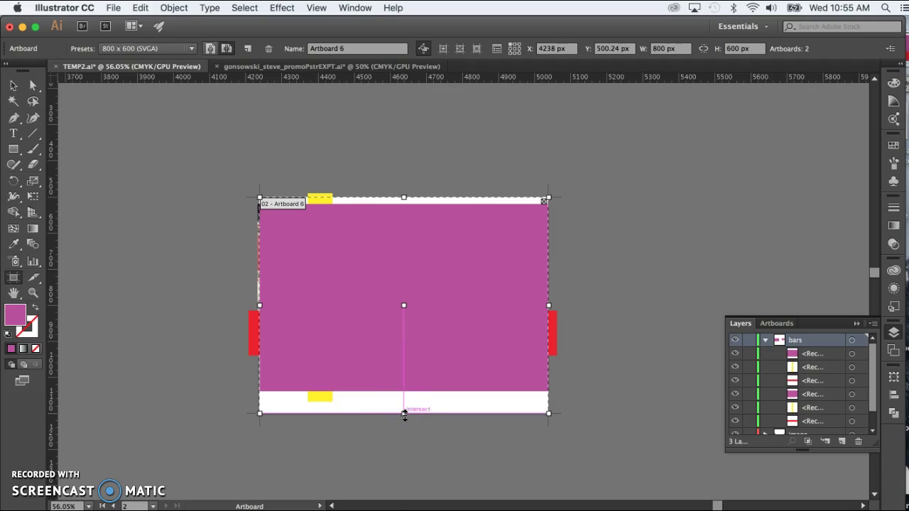
left_click_drag(404, 413, 403, 392)
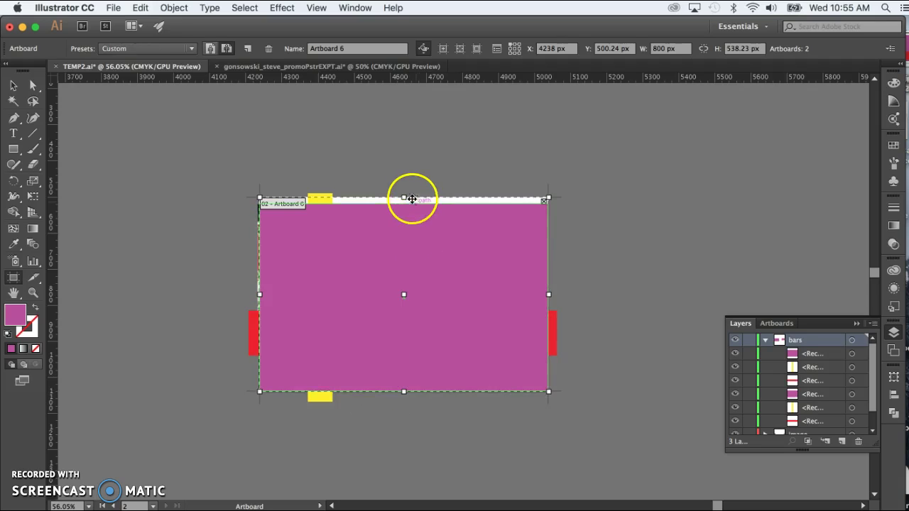
left_click_drag(404, 196, 403, 204)
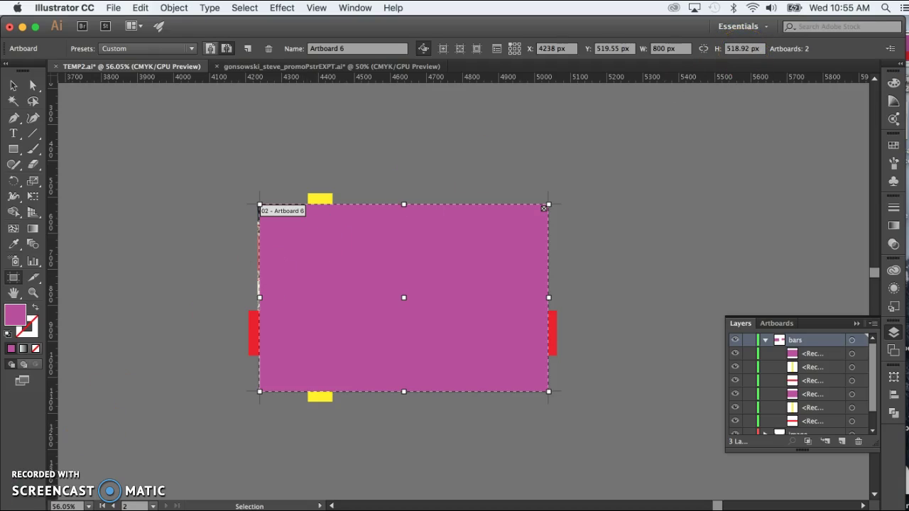
Step: Highlight the digital bleed instruction in Word, then return to Illustrator
key("super+h")
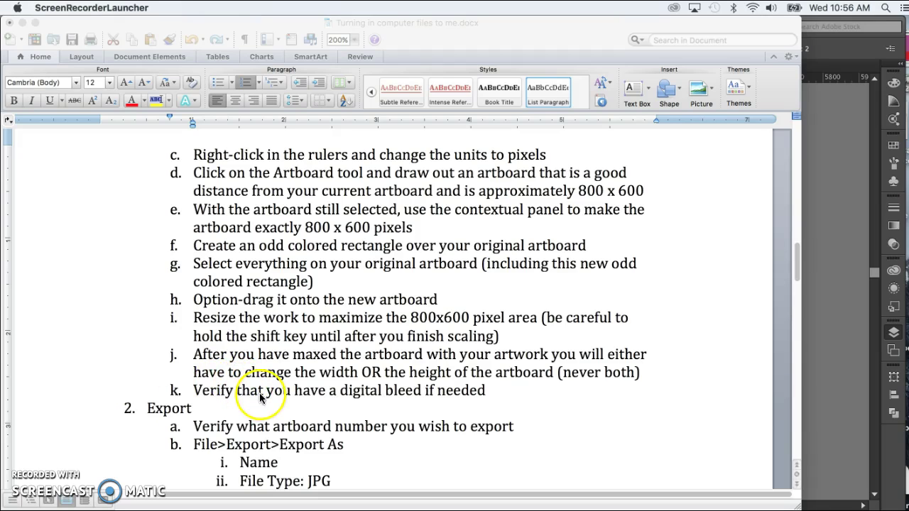
left_click(414, 395)
triple_click(414, 395)
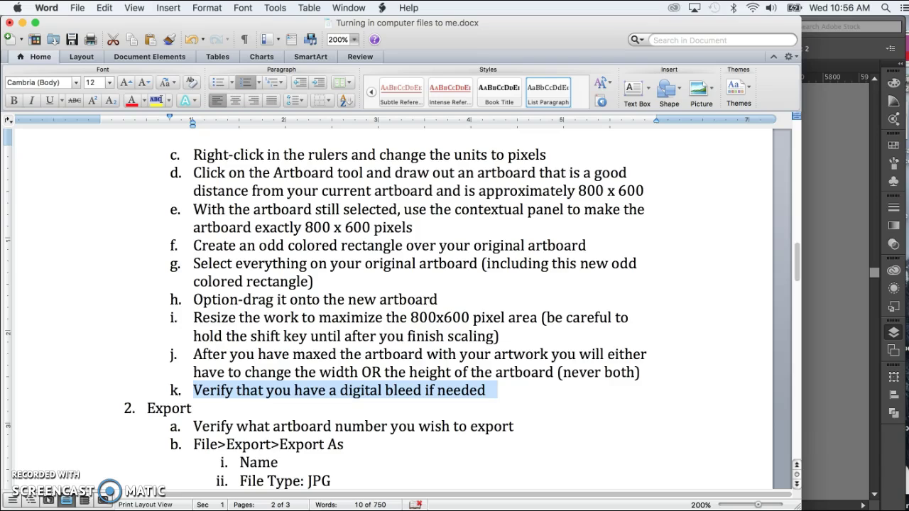
key("super+Tab")
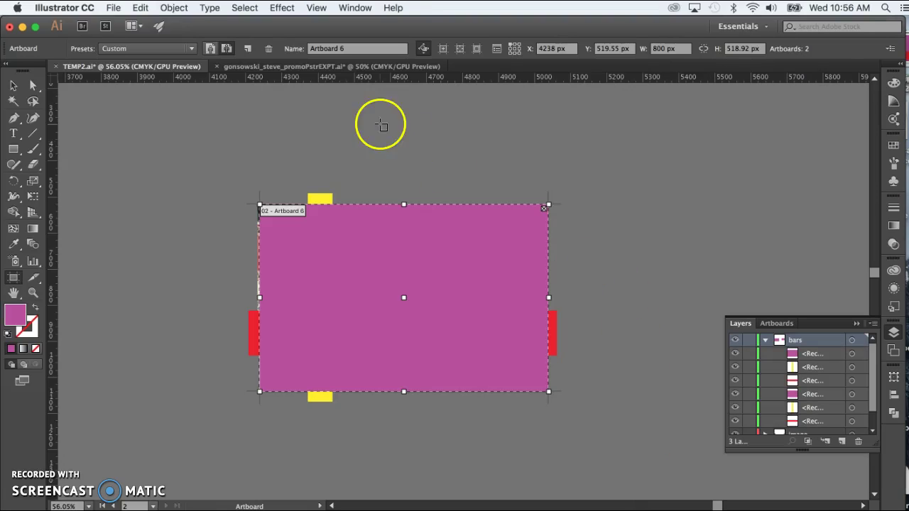
Step: Delete the purple placeholder rectangle
left_click(13, 86)
left_click(360, 256)
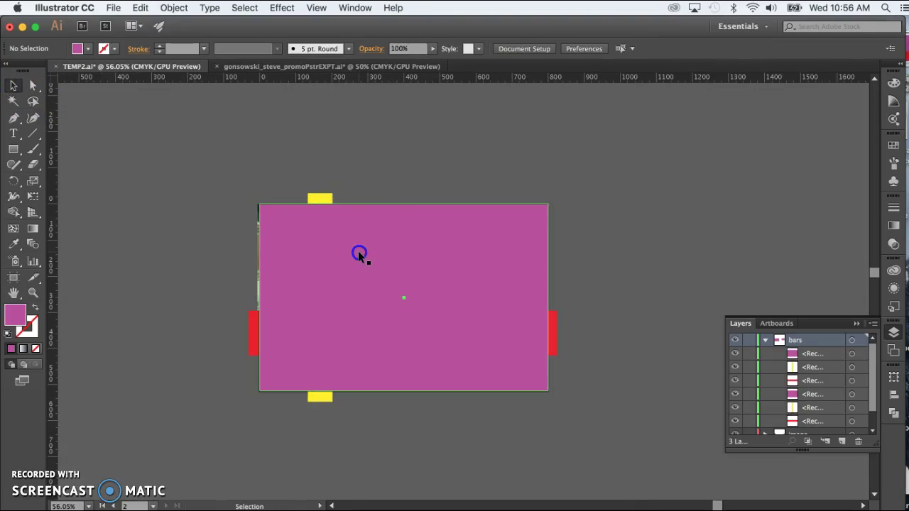
key("Delete")
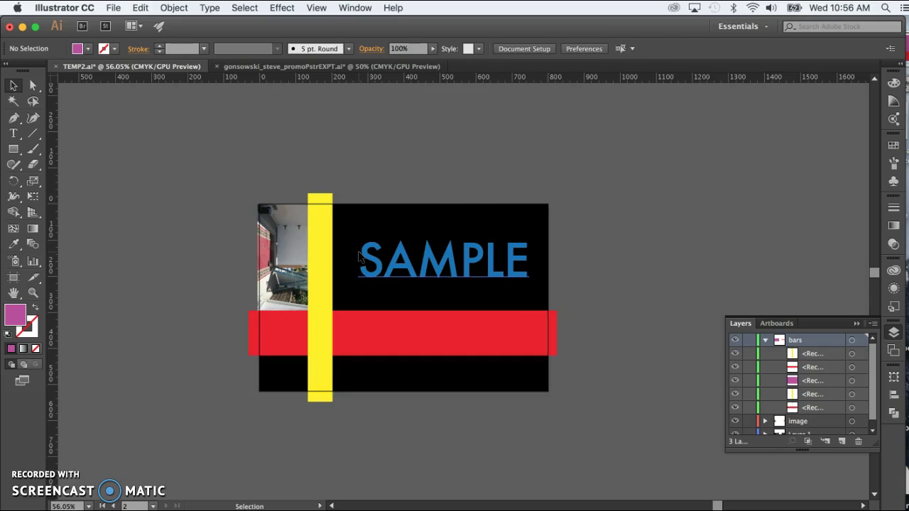
Step: Stretch the black background past the top-right and bottom-left artboard edges
left_click(527, 377)
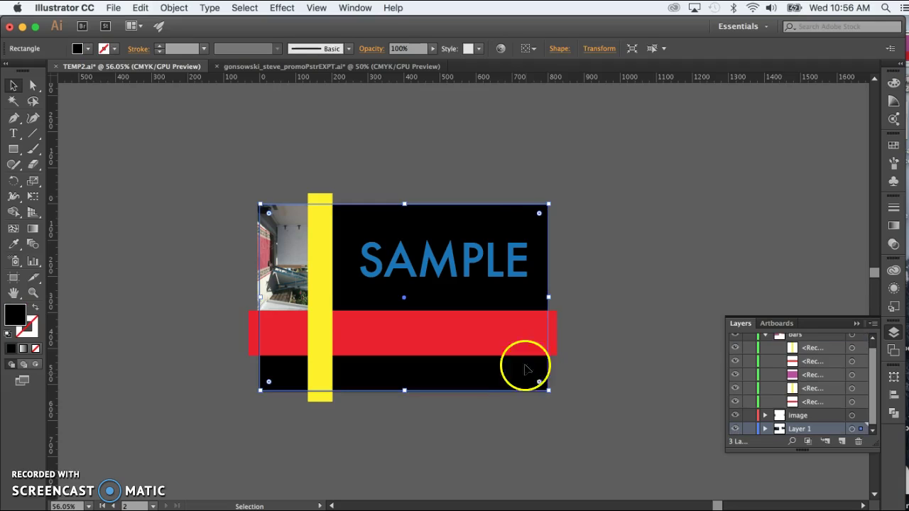
left_click_drag(548, 204, 574, 184)
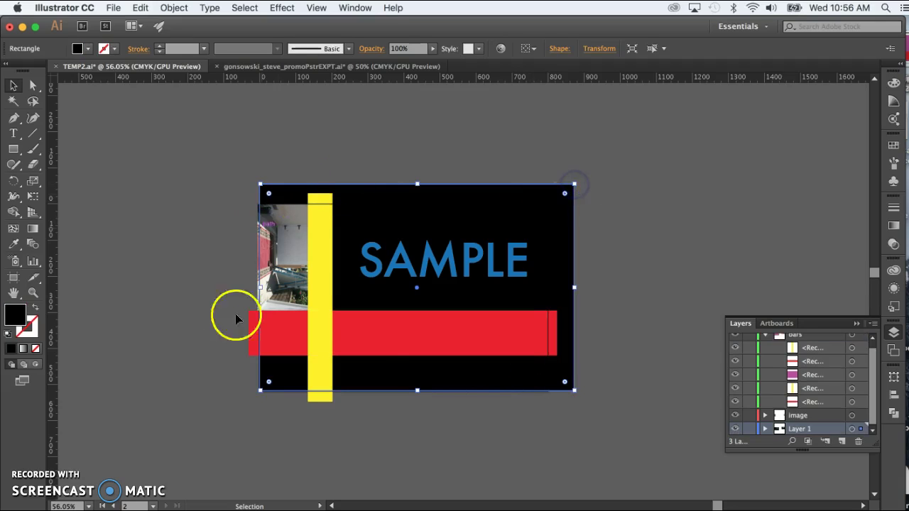
left_click_drag(258, 388, 244, 412)
Step: Extend the red bar past the right edge and the yellow bar past the top edge
left_click(429, 351)
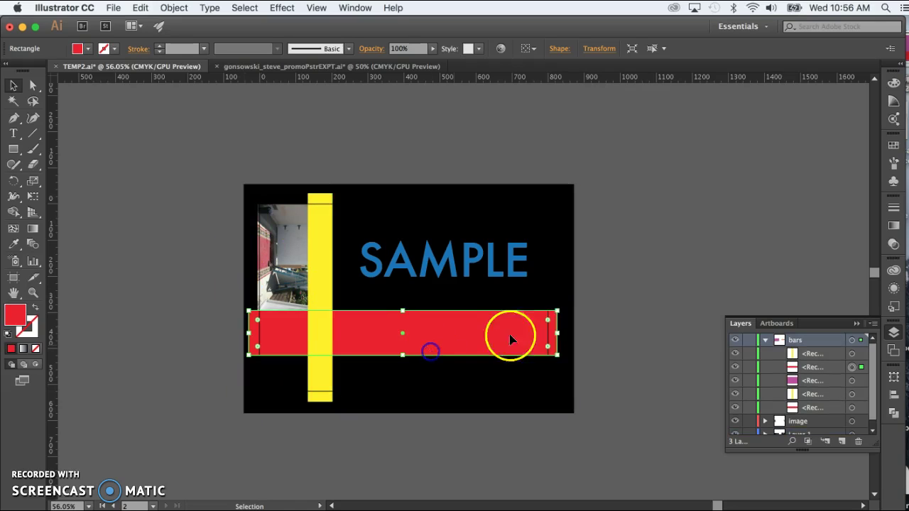
left_click_drag(558, 334, 568, 332)
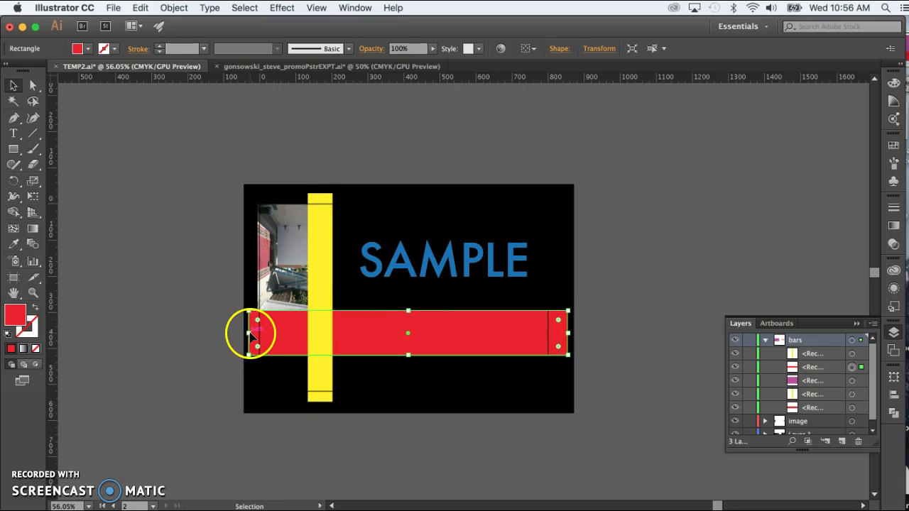
left_click(321, 249)
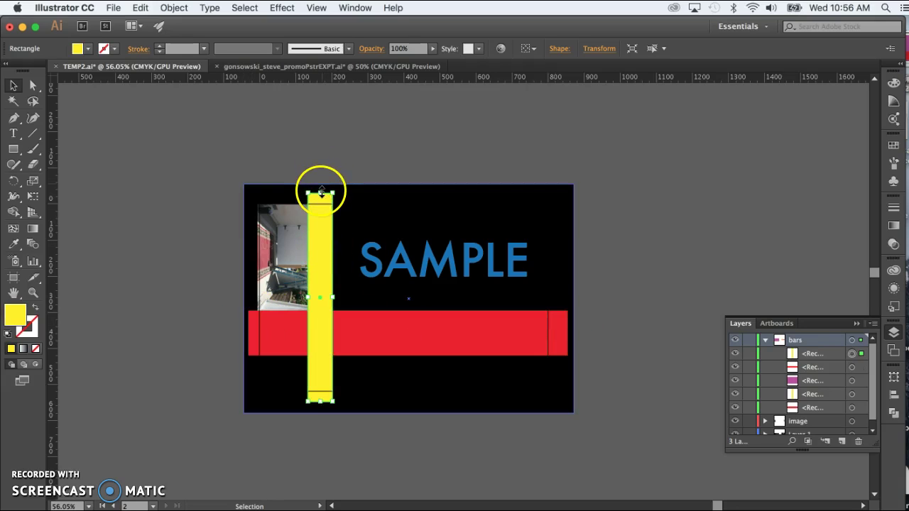
left_click_drag(321, 191, 321, 184)
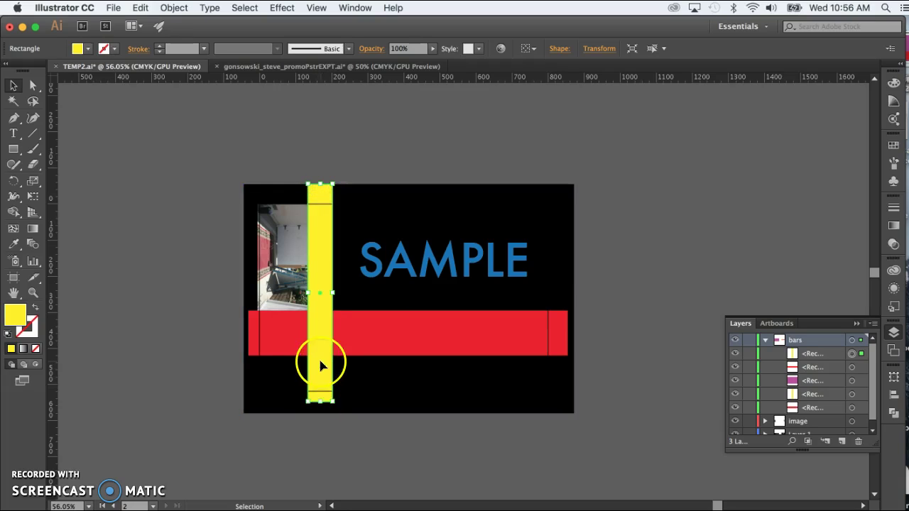